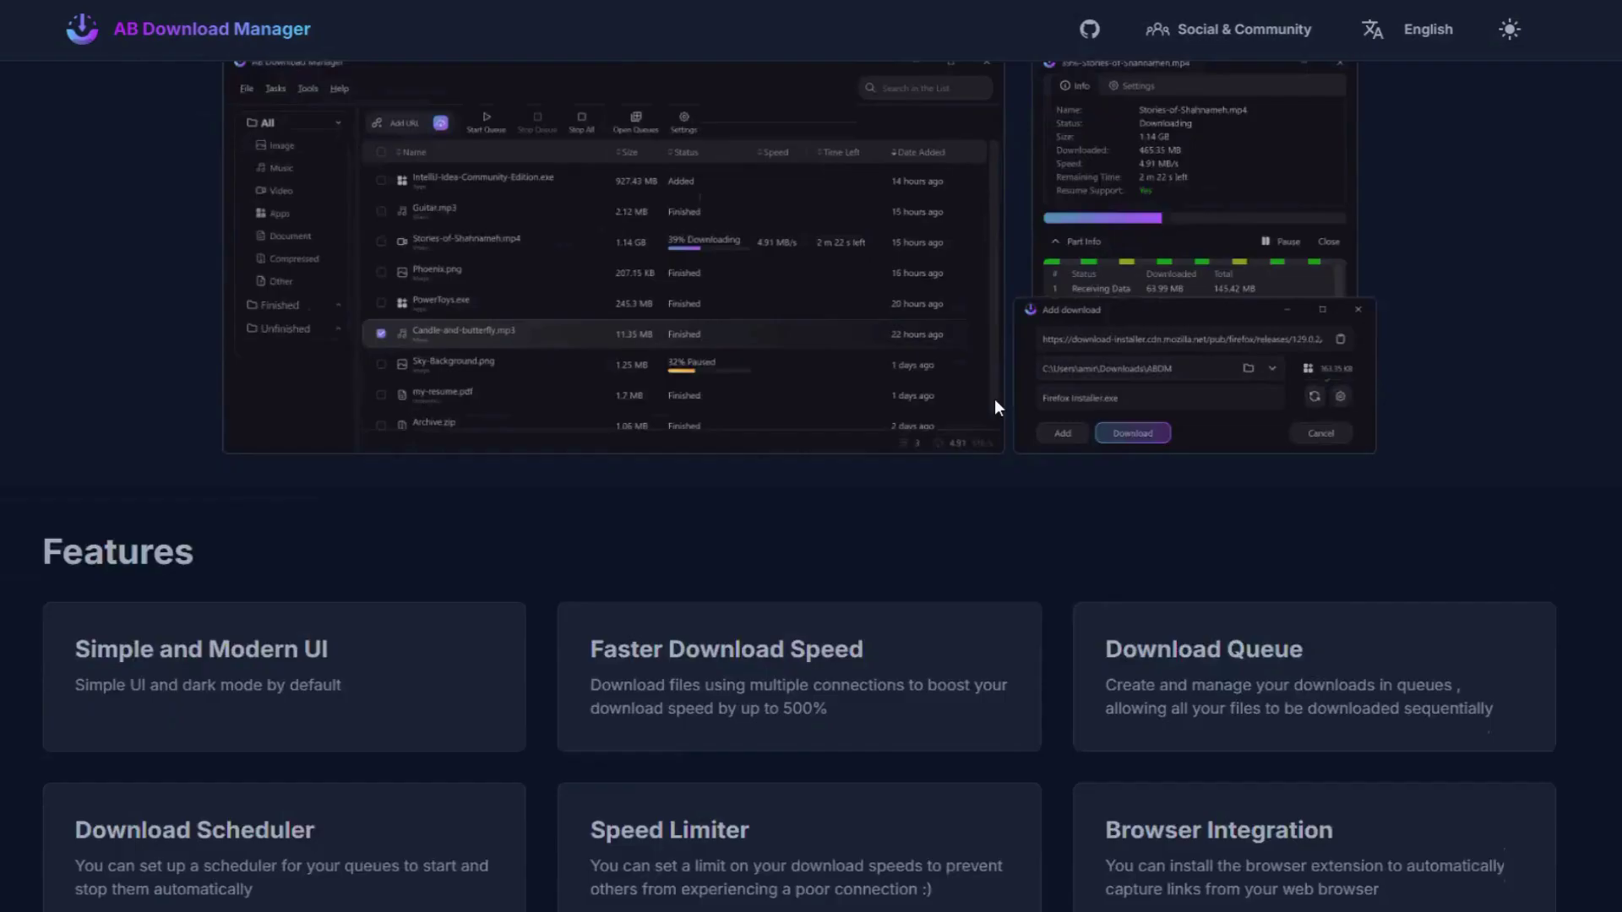
scroll(929, 692, "down", 3)
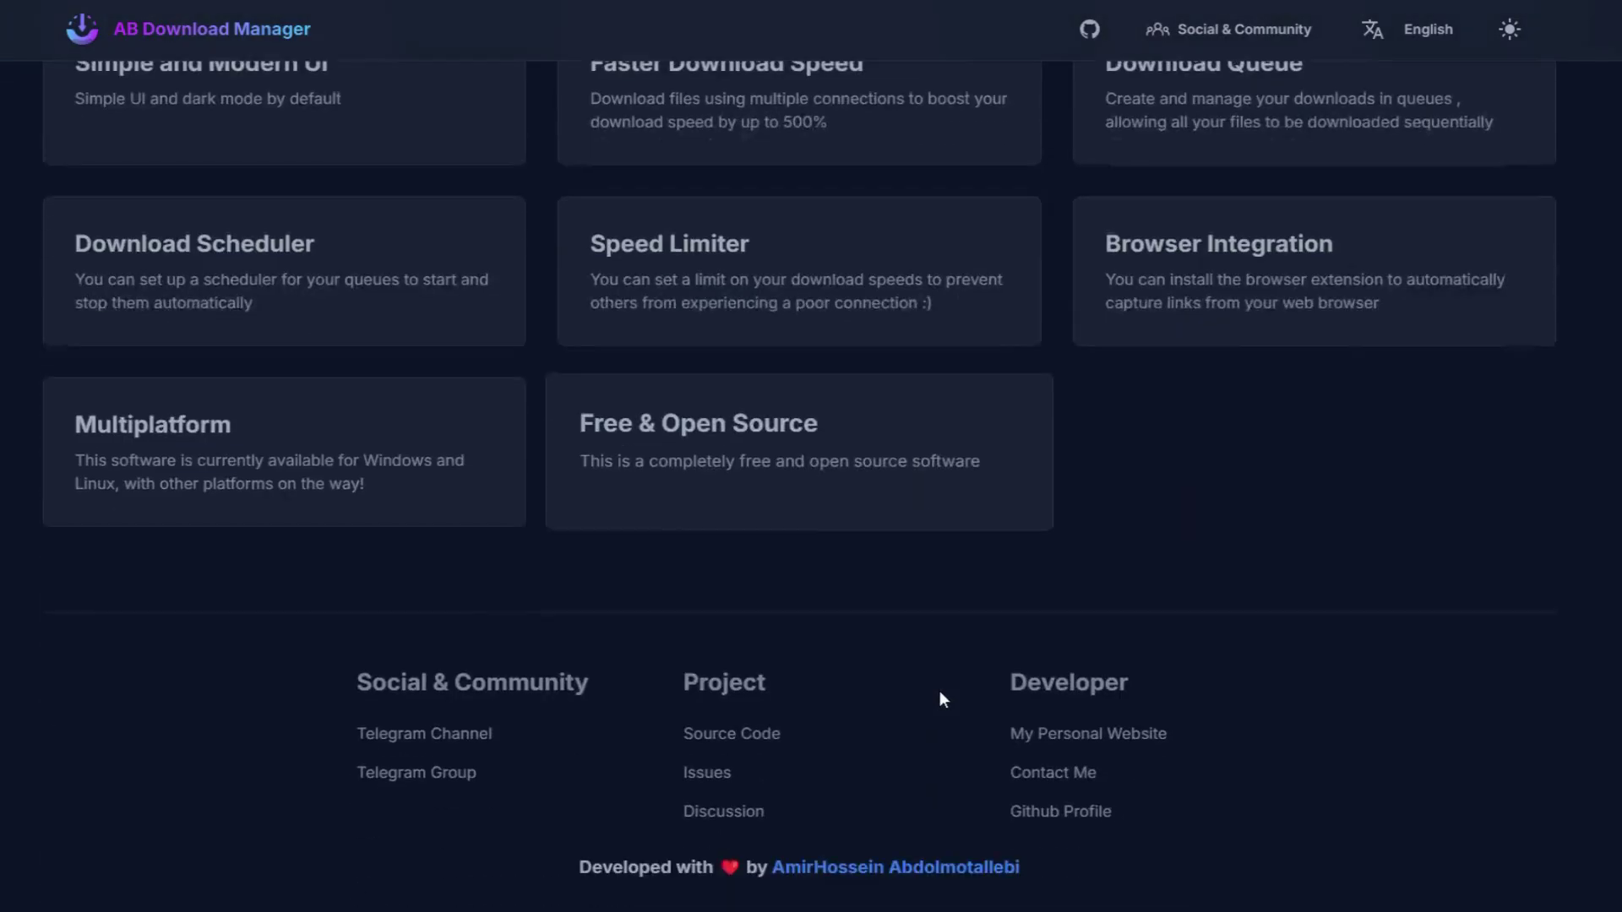
Step: Preview the app's download options on the homepage, then close that panel
scroll(933, 659, "up", 10)
left_click(829, 412)
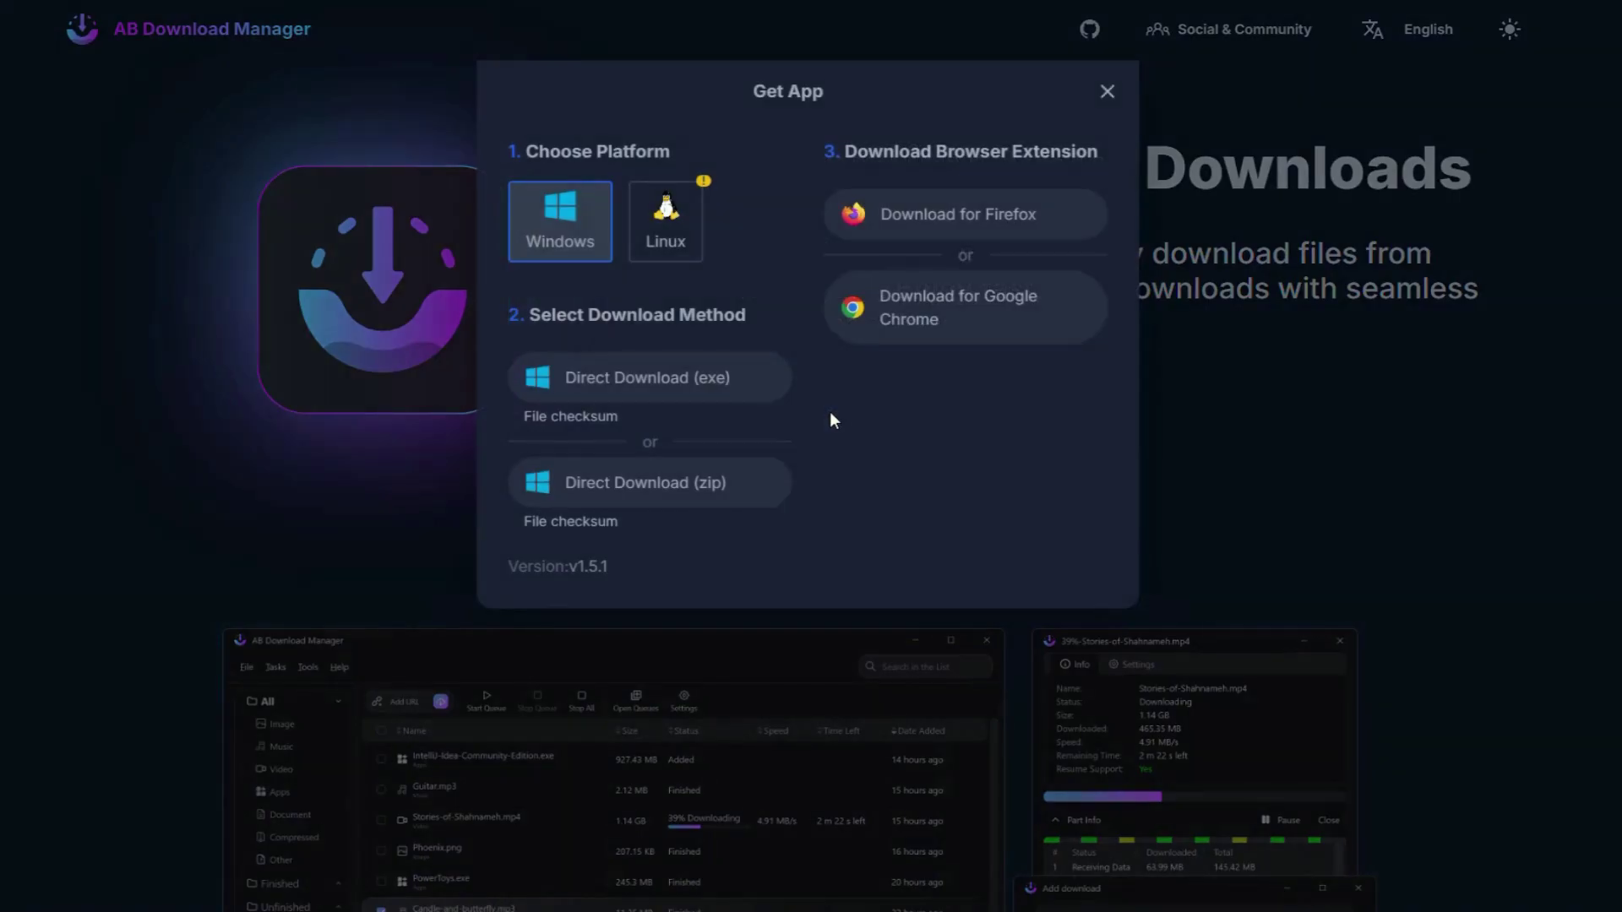
left_click(1106, 93)
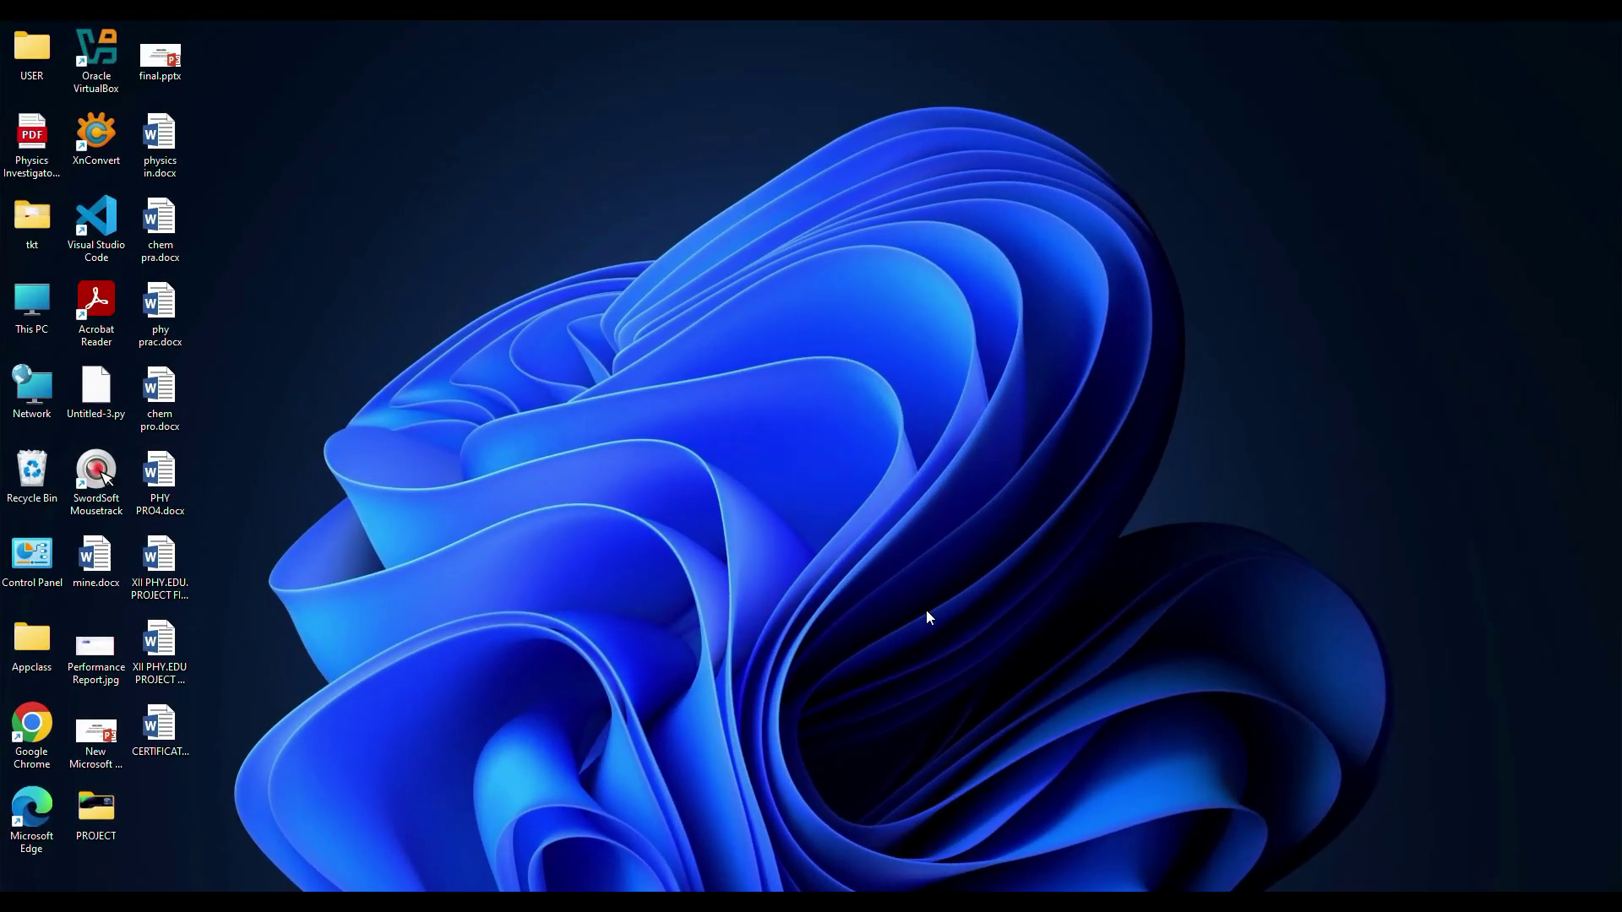
Step: Restore the homepage in Chrome, highlight the hero paragraph, and review the Features list
left_click(980, 819)
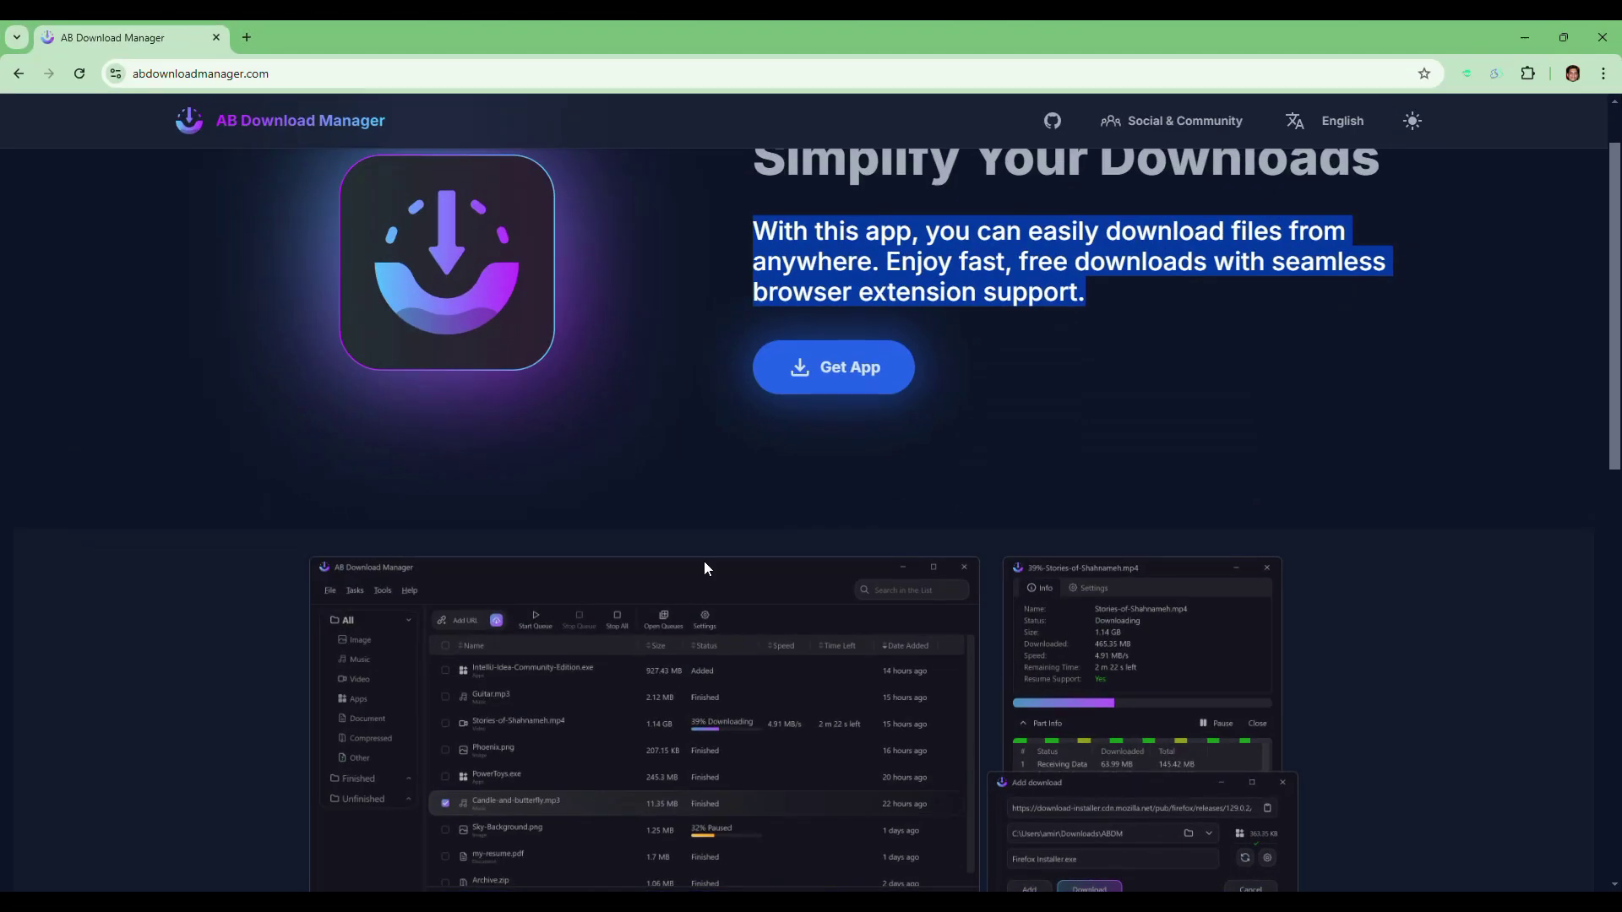
scroll(629, 367, "up", 1)
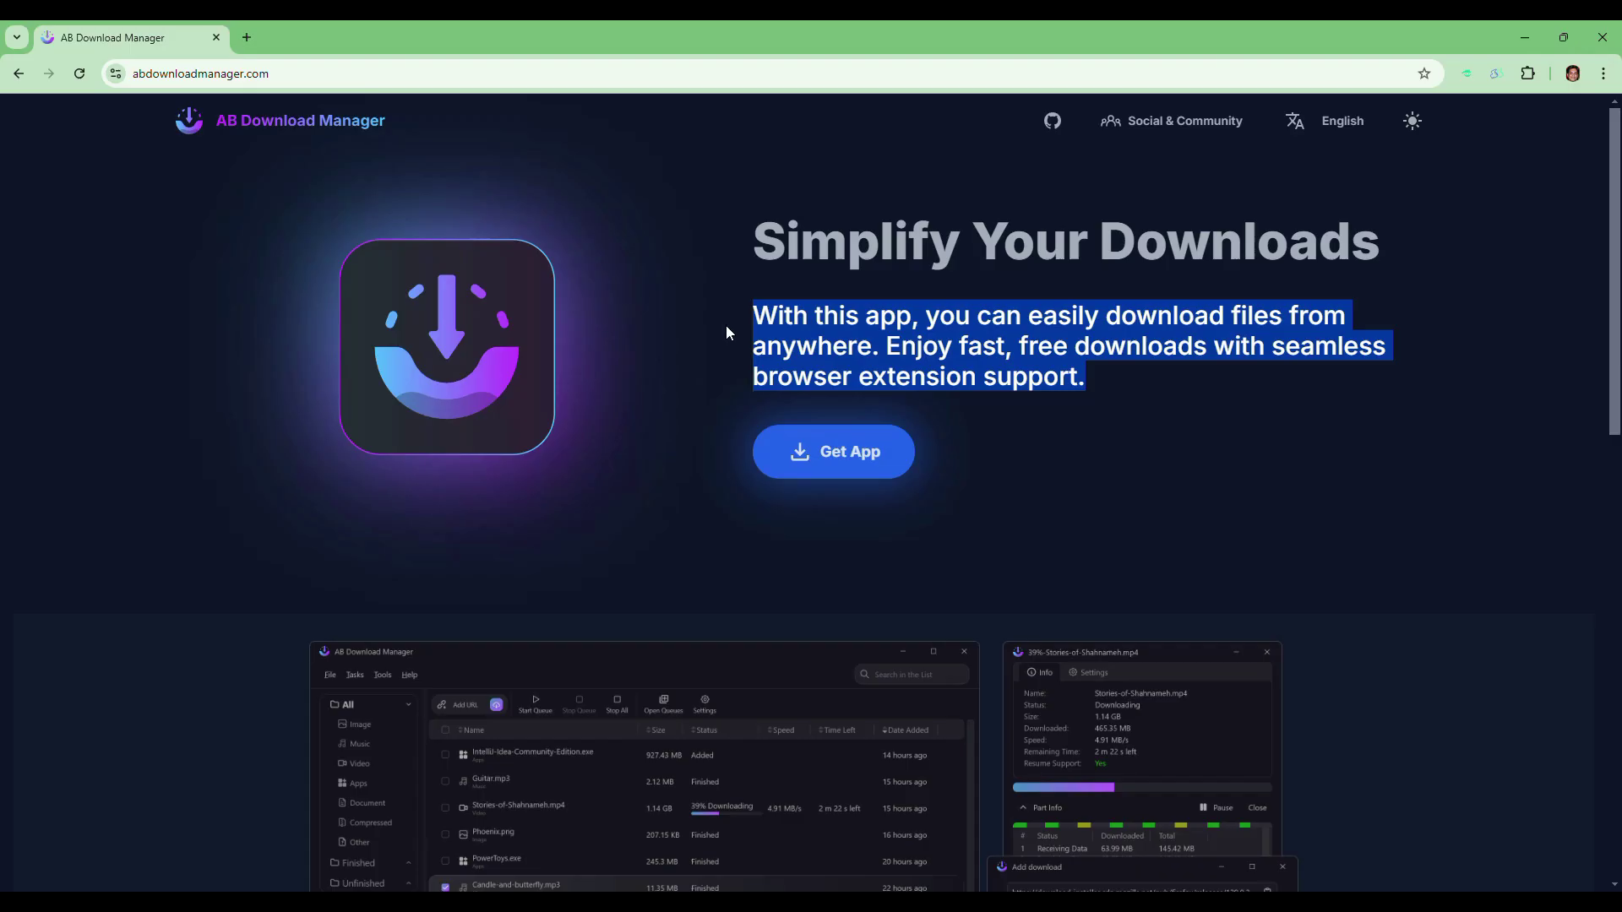
left_click_drag(733, 322, 1086, 391)
scroll(934, 468, "down", 10)
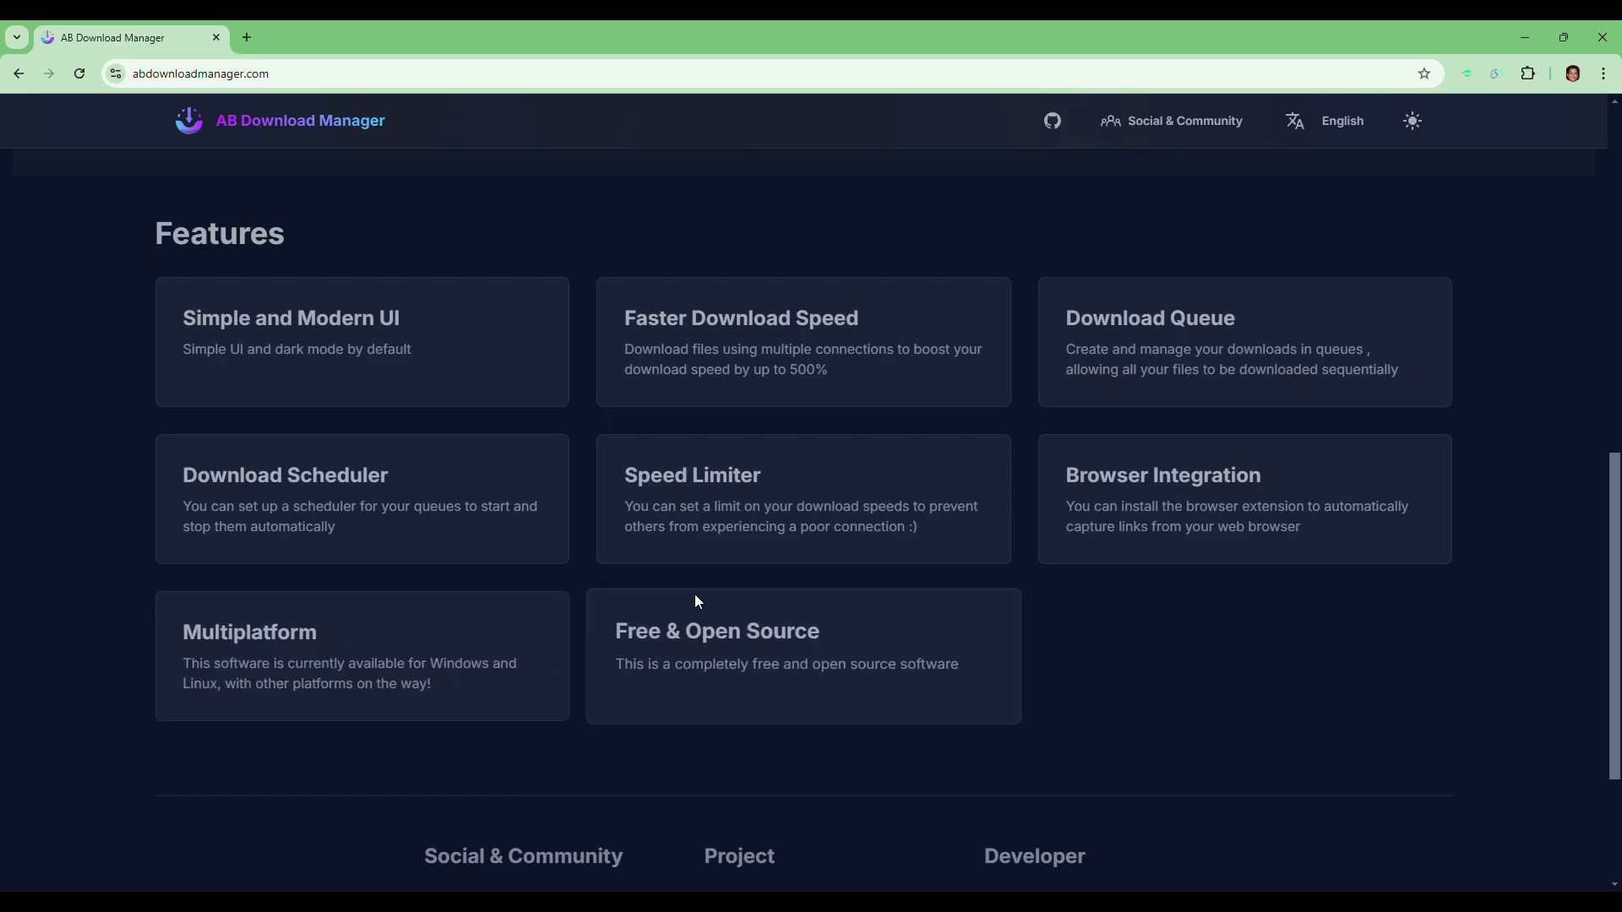
scroll(694, 601, "up", 10)
scroll(694, 595, "up", 2)
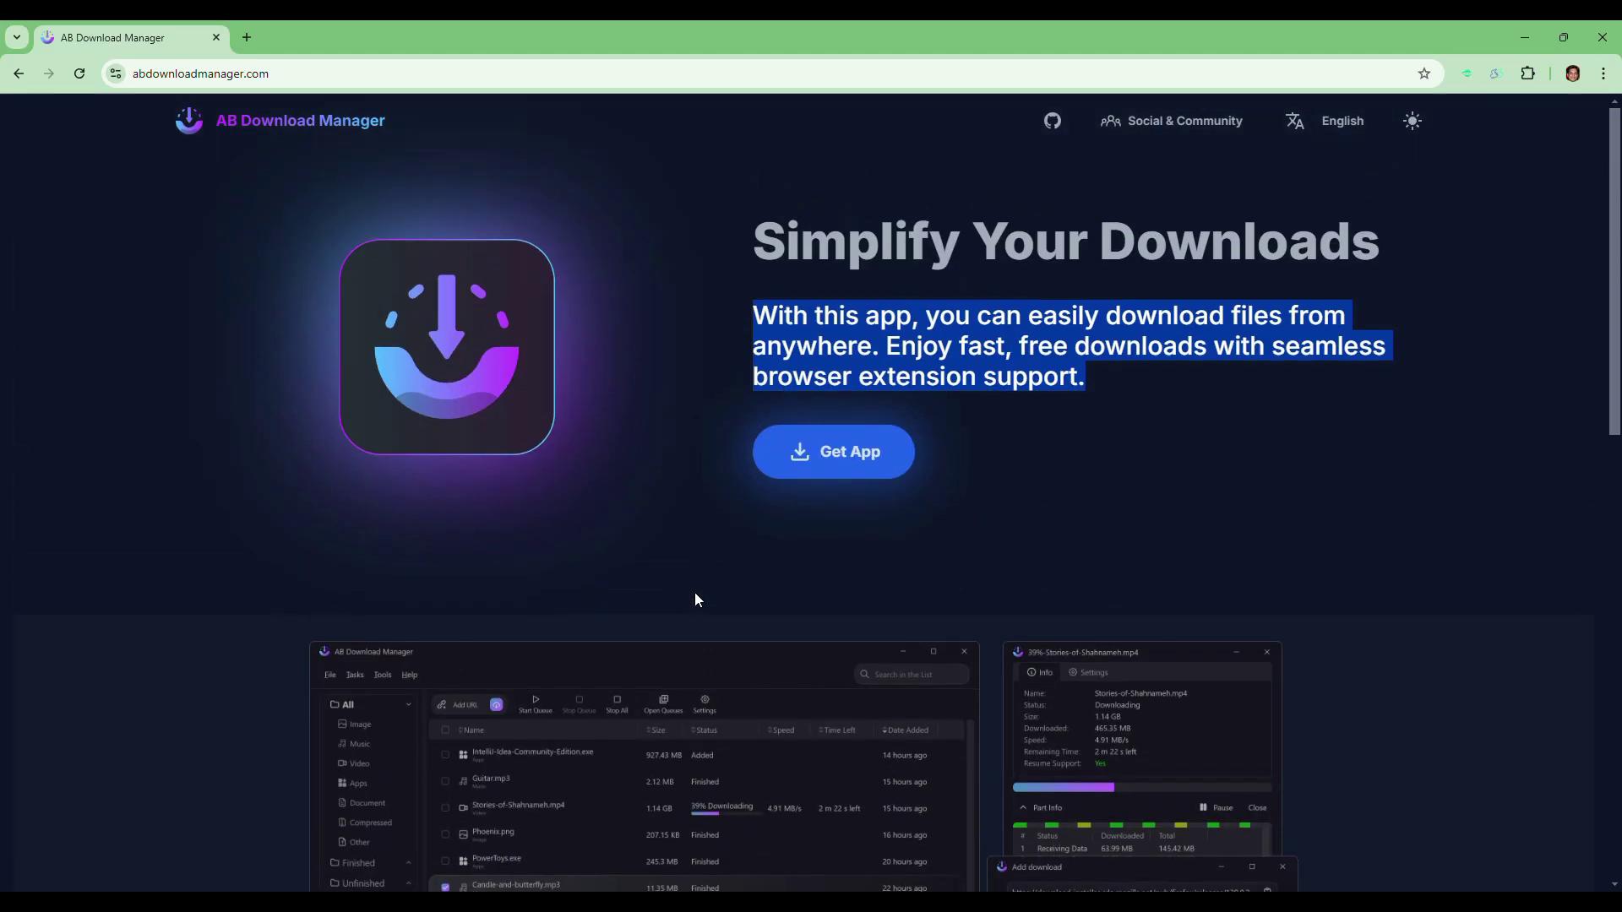
Step: Download the version 1.5.1 Direct Download (exe) installer and launch it from Chrome's downloads
left_click(694, 594)
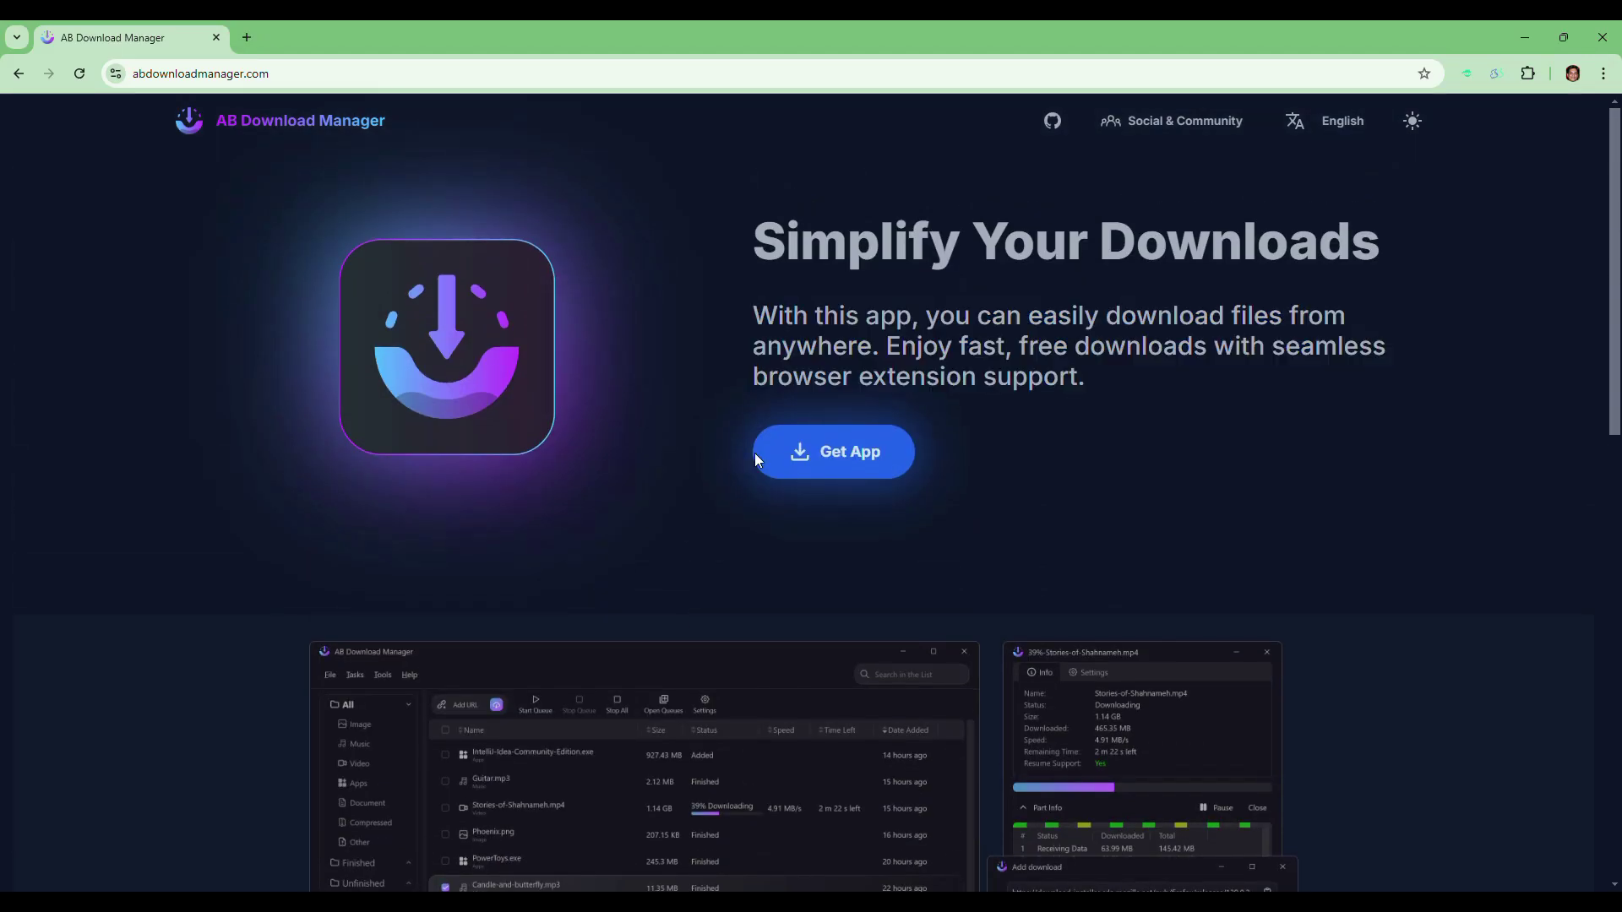
left_click(838, 454)
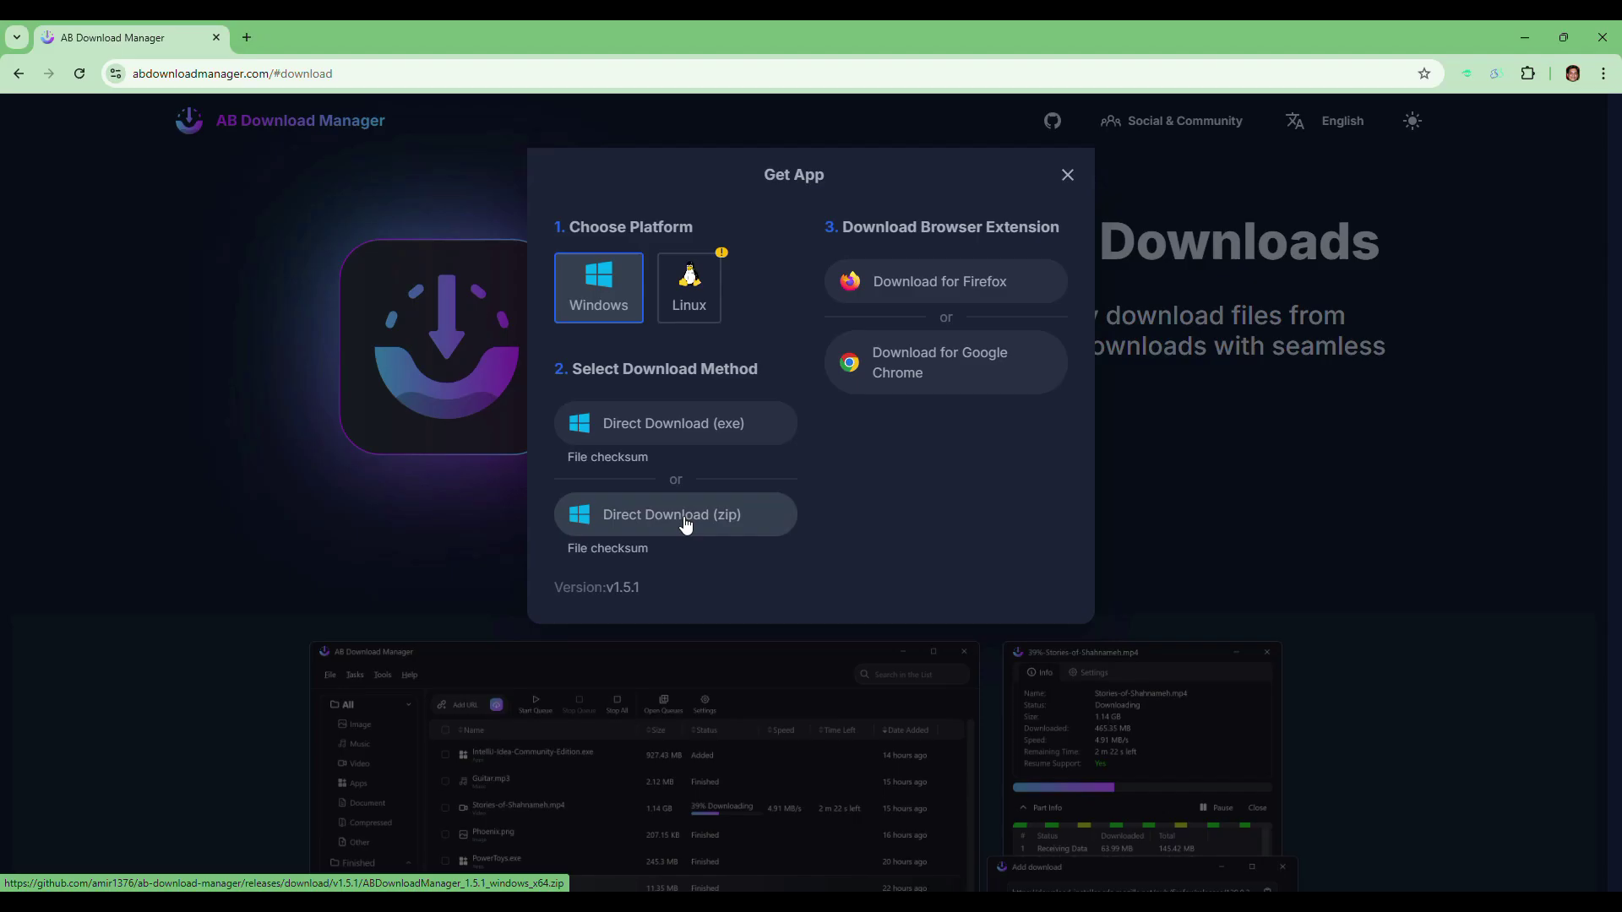
left_click(688, 432)
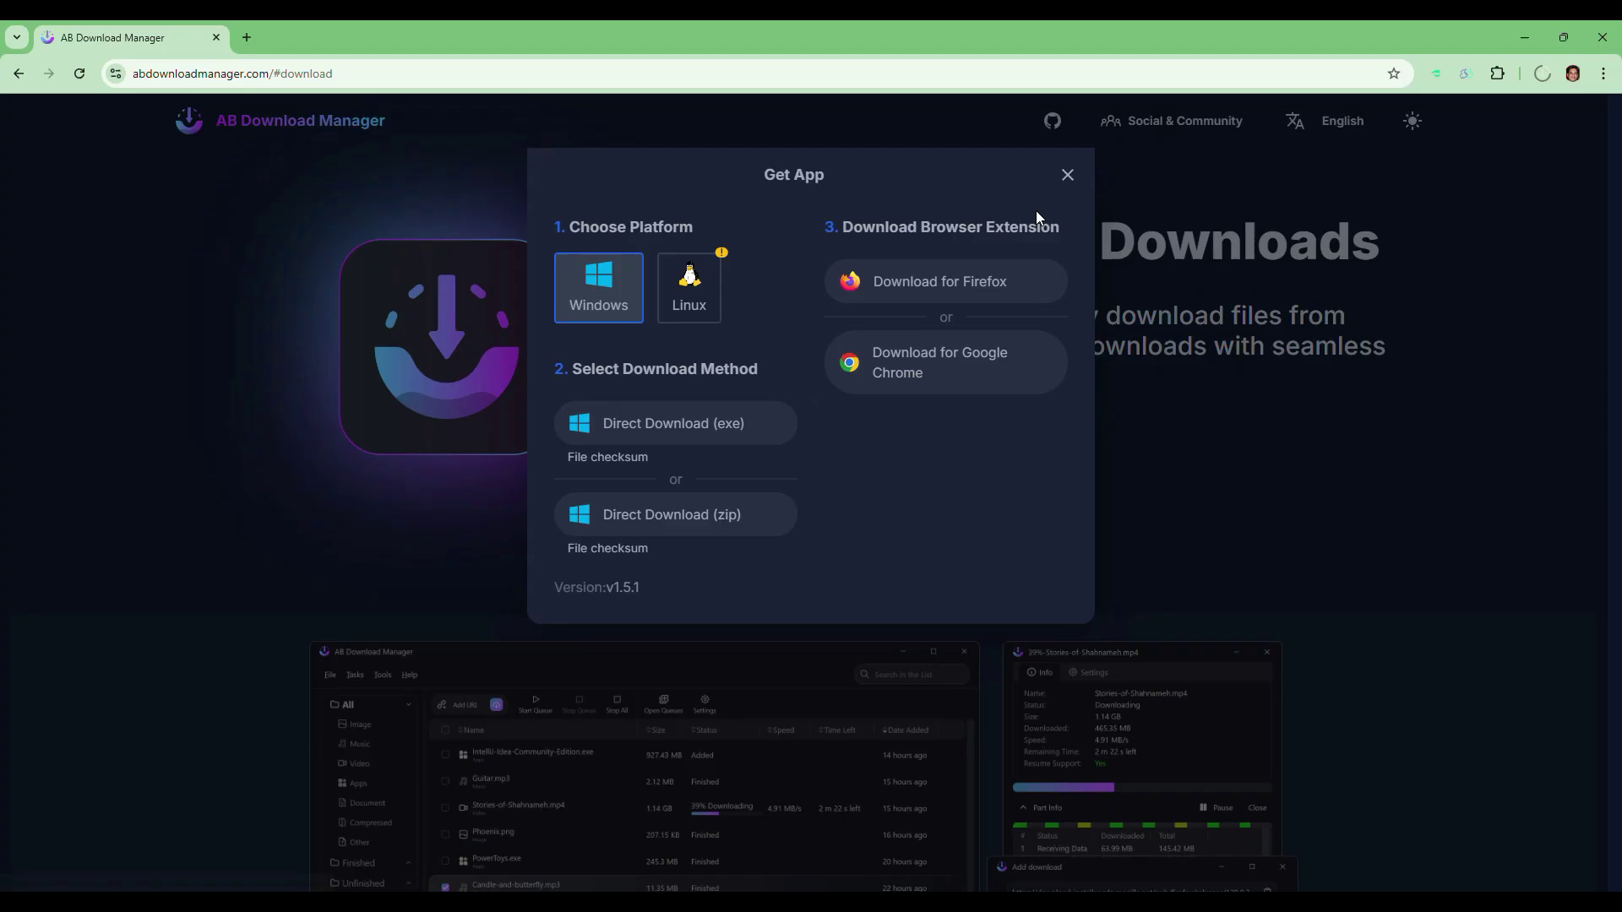
left_click(1541, 72)
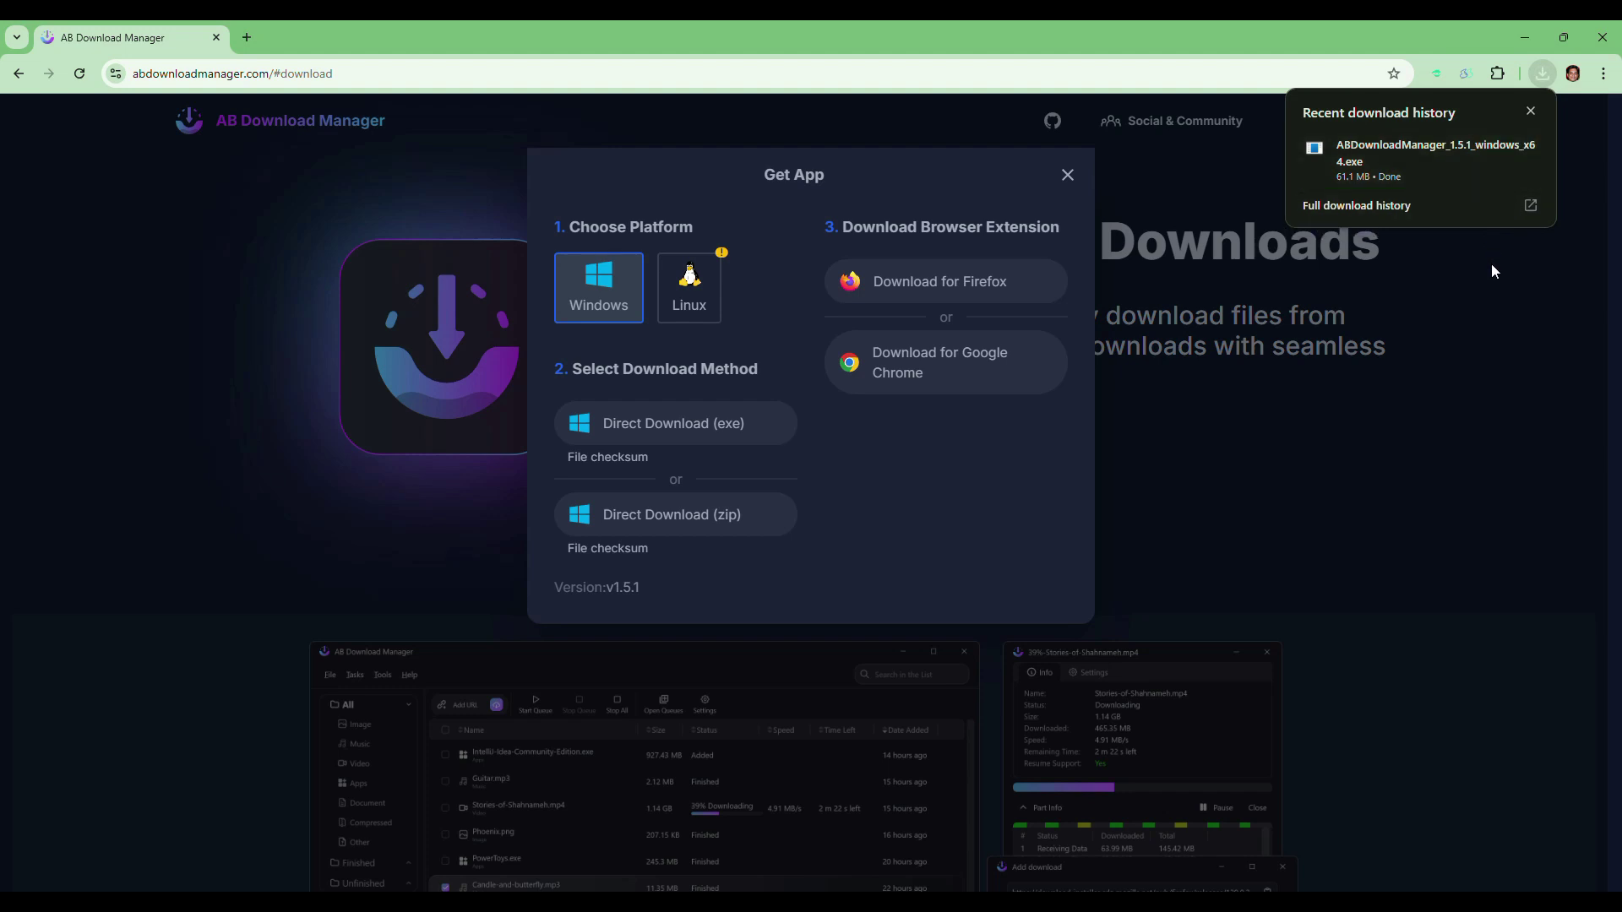
left_click(1493, 146)
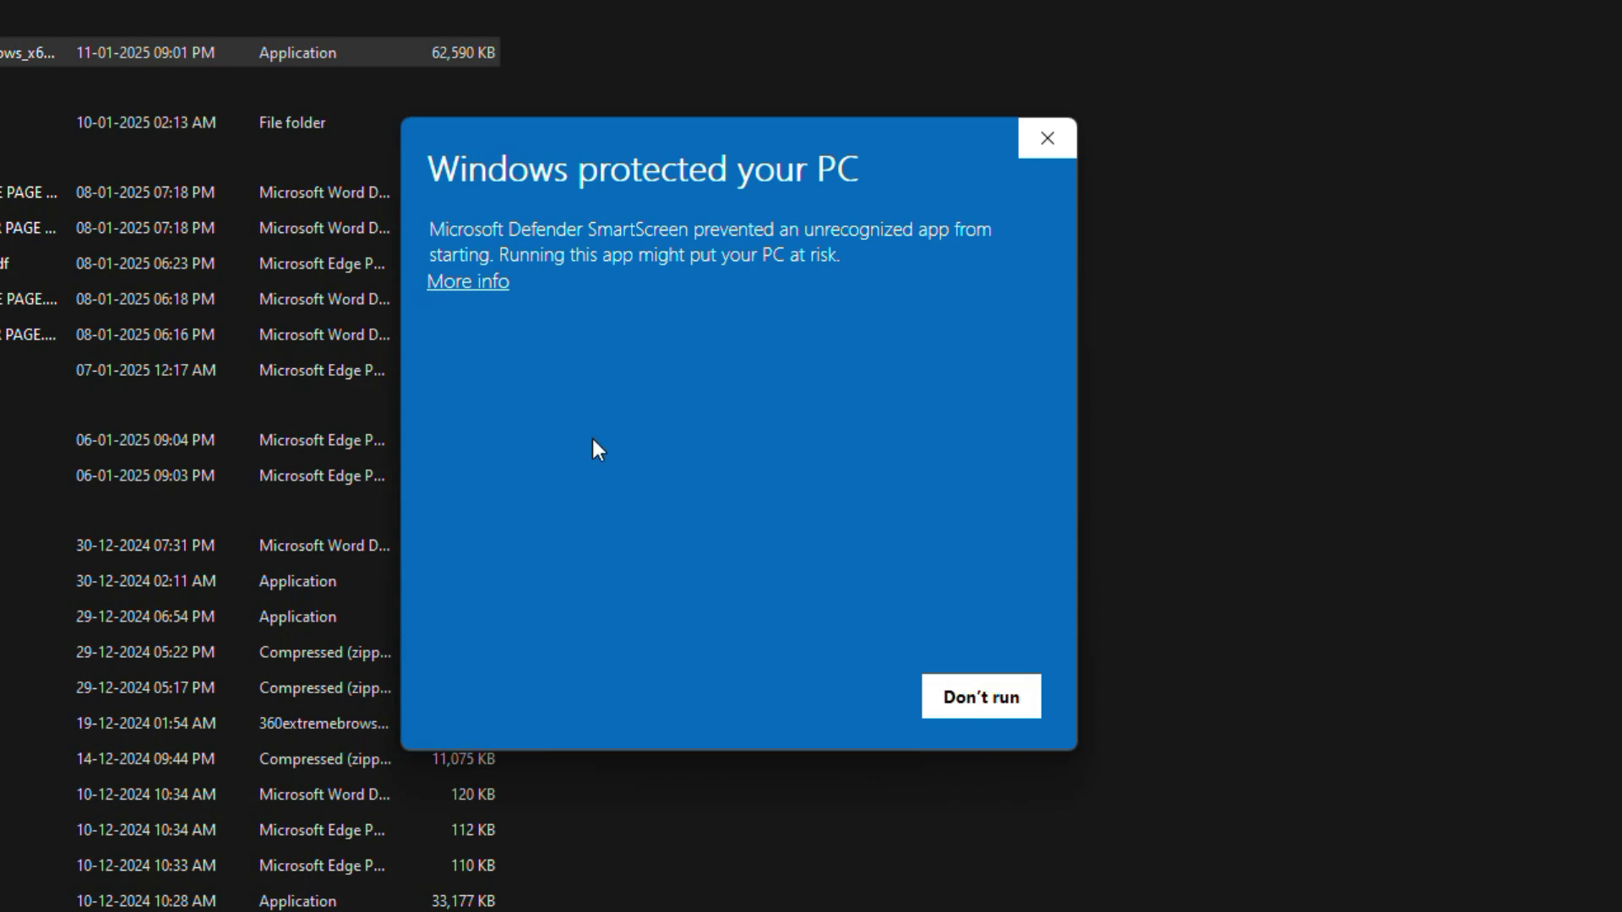
Step: Expand More info on the SmartScreen warning to show the installer's details and Run anyway option
left_click(473, 283)
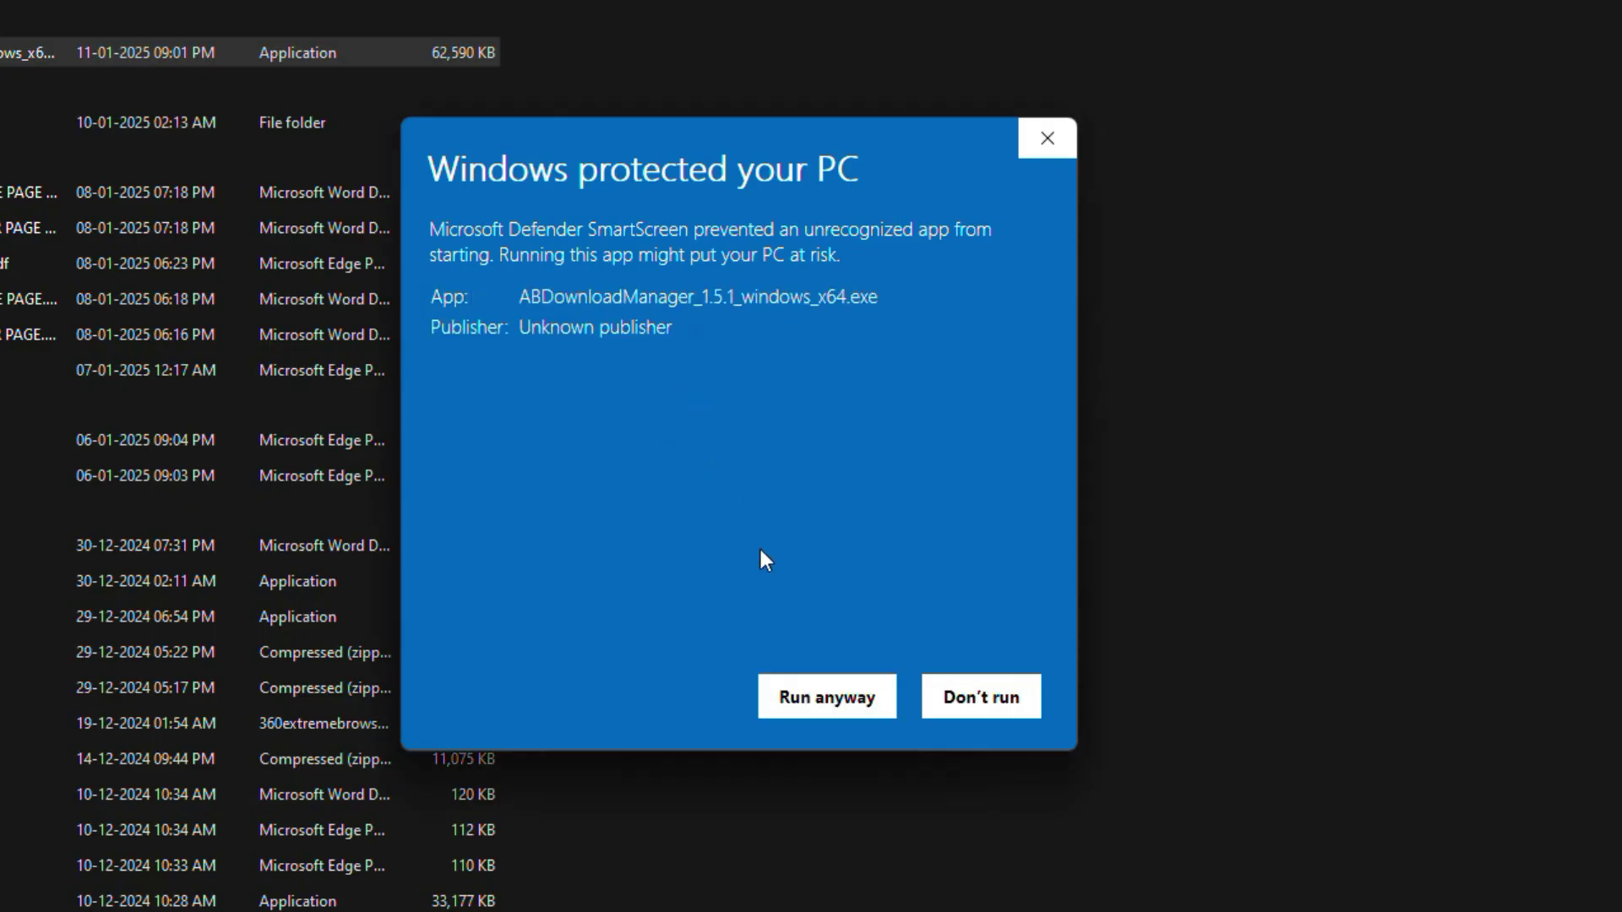
Step: Run the installer anyway, accept the license, and install all components through to the final page
left_click(824, 699)
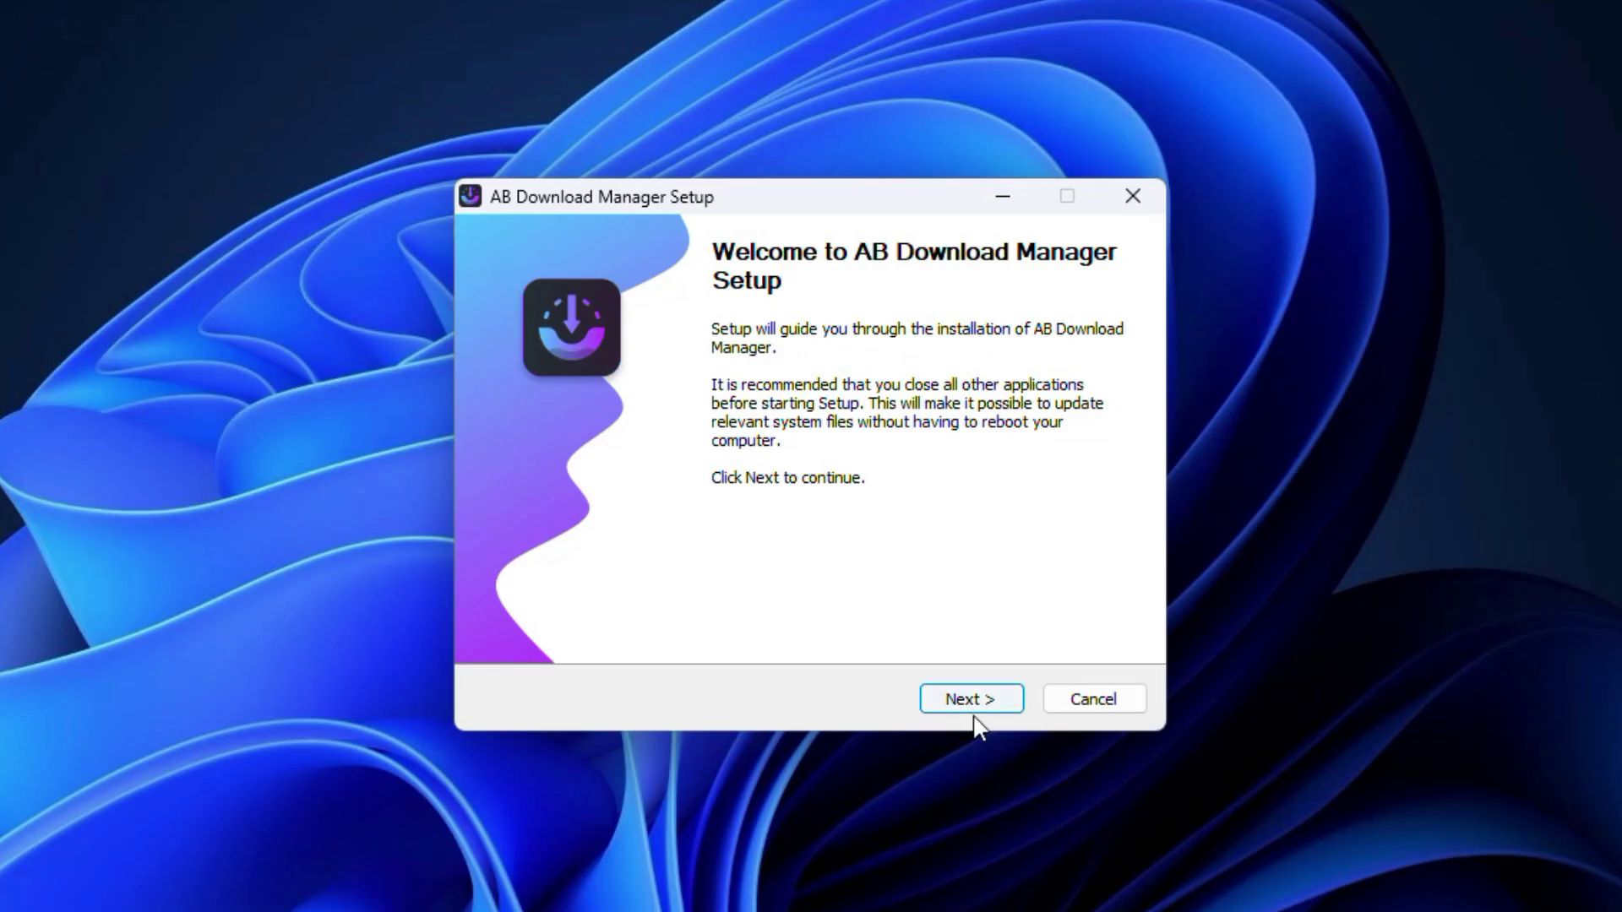
left_click(971, 701)
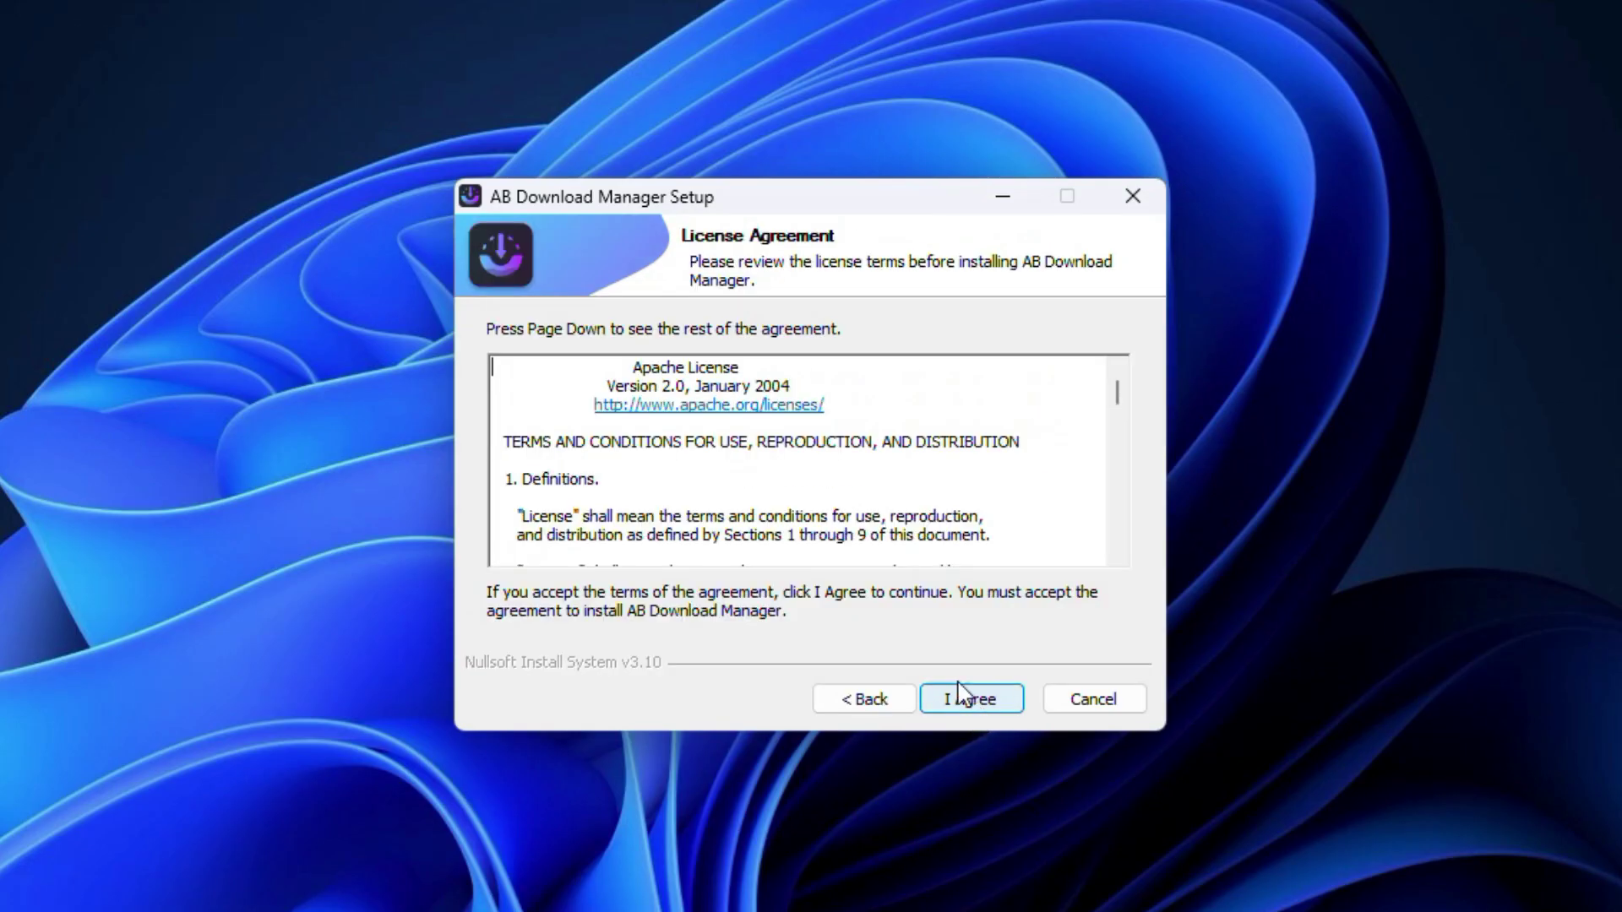
key("Return")
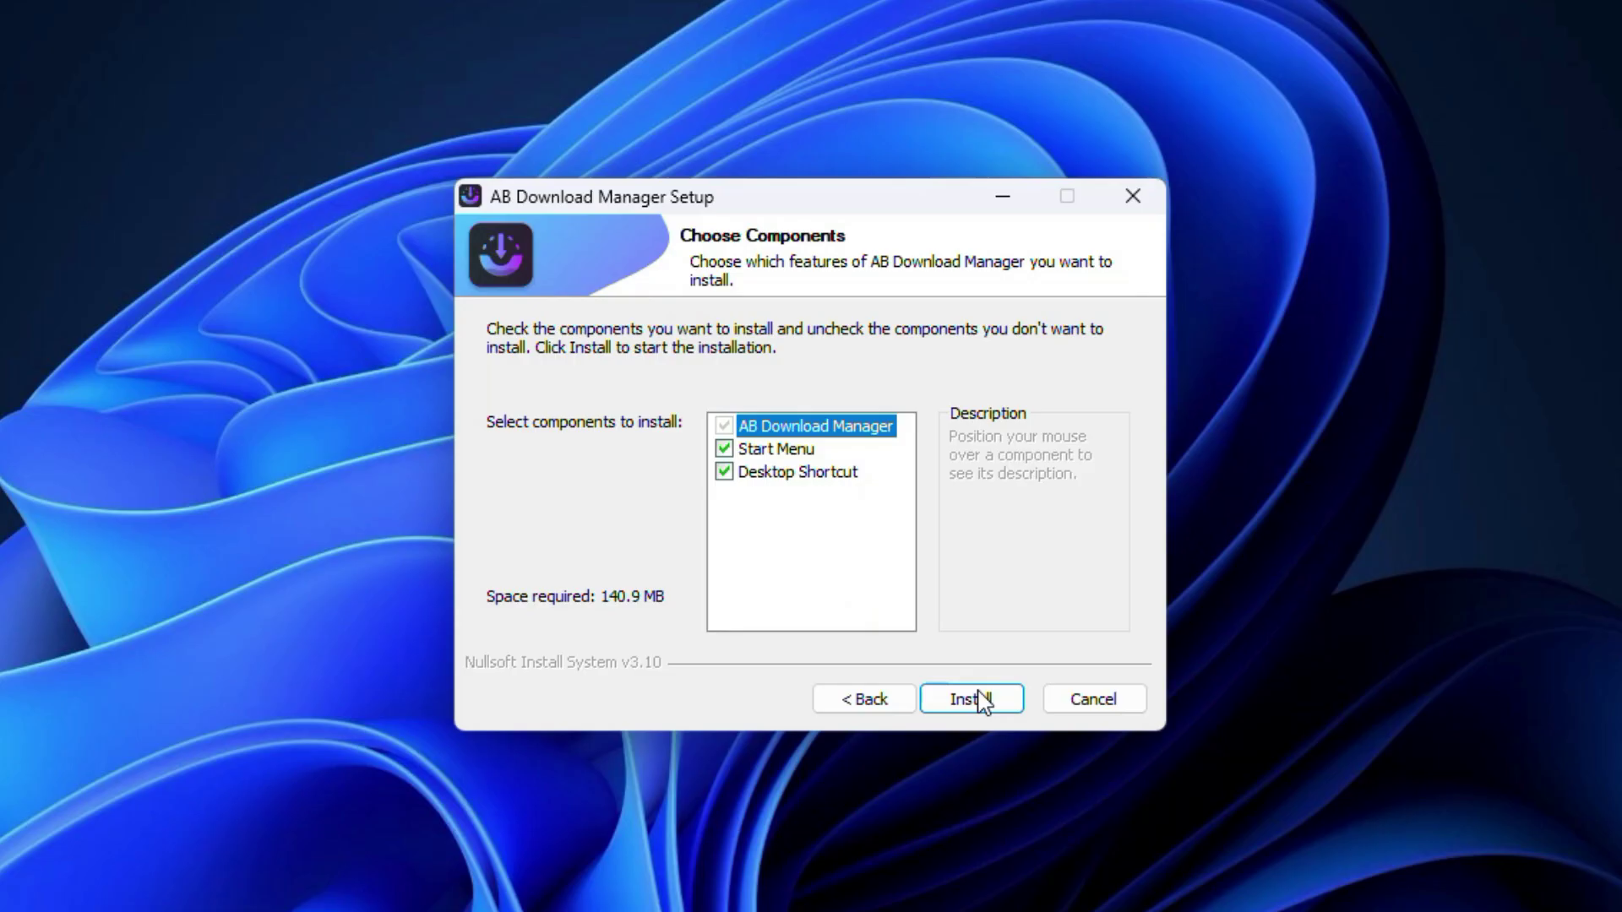
left_click(980, 699)
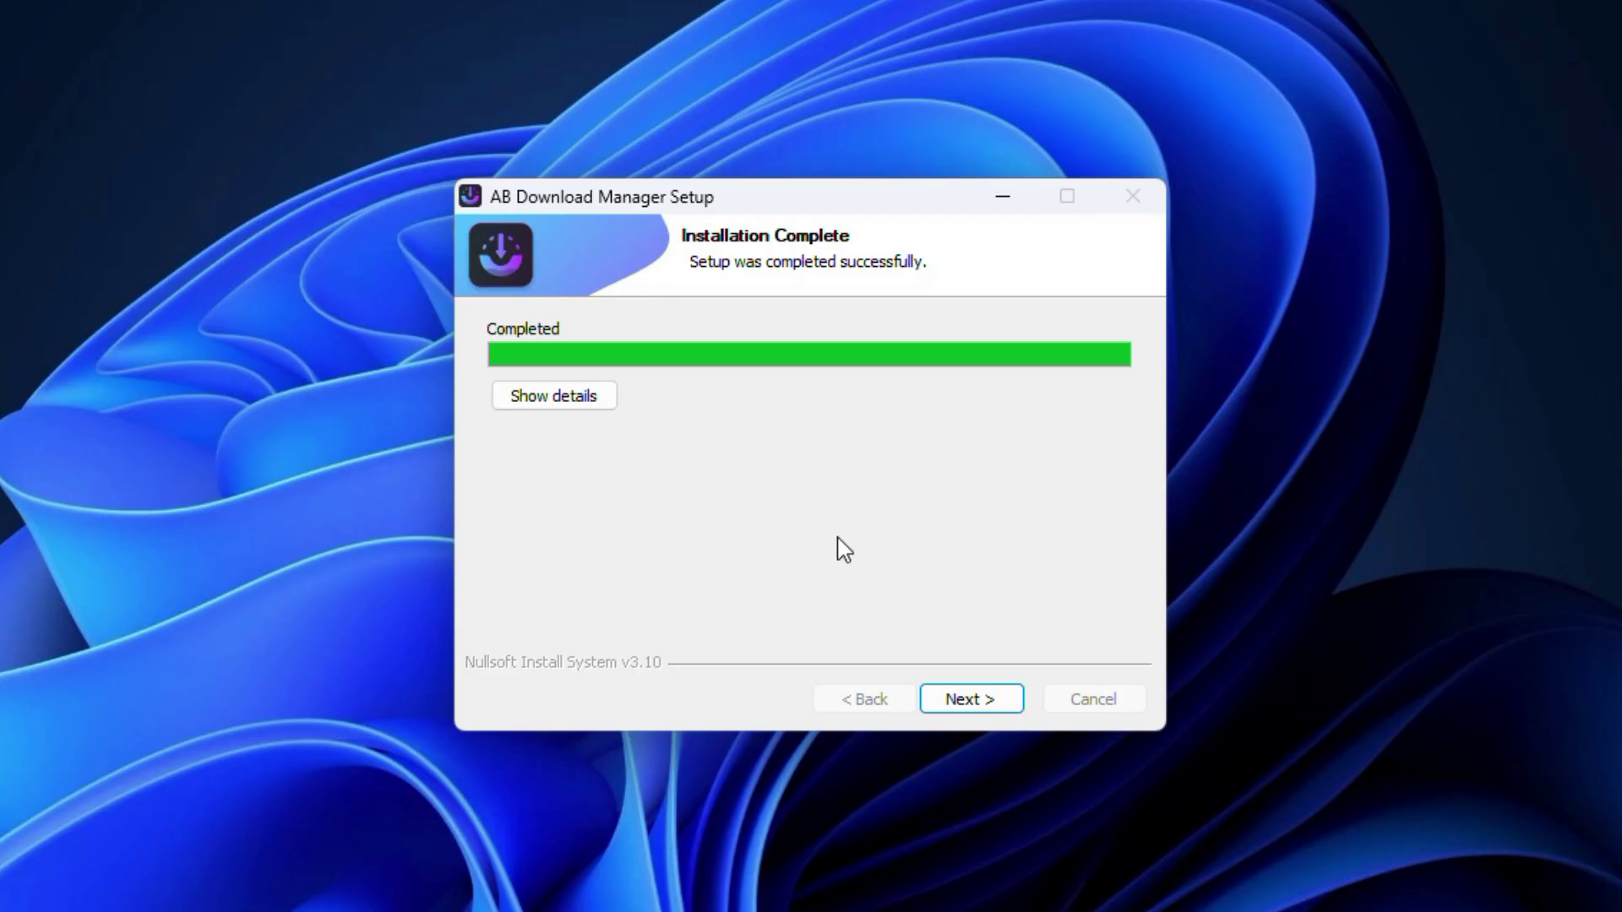
left_click(969, 696)
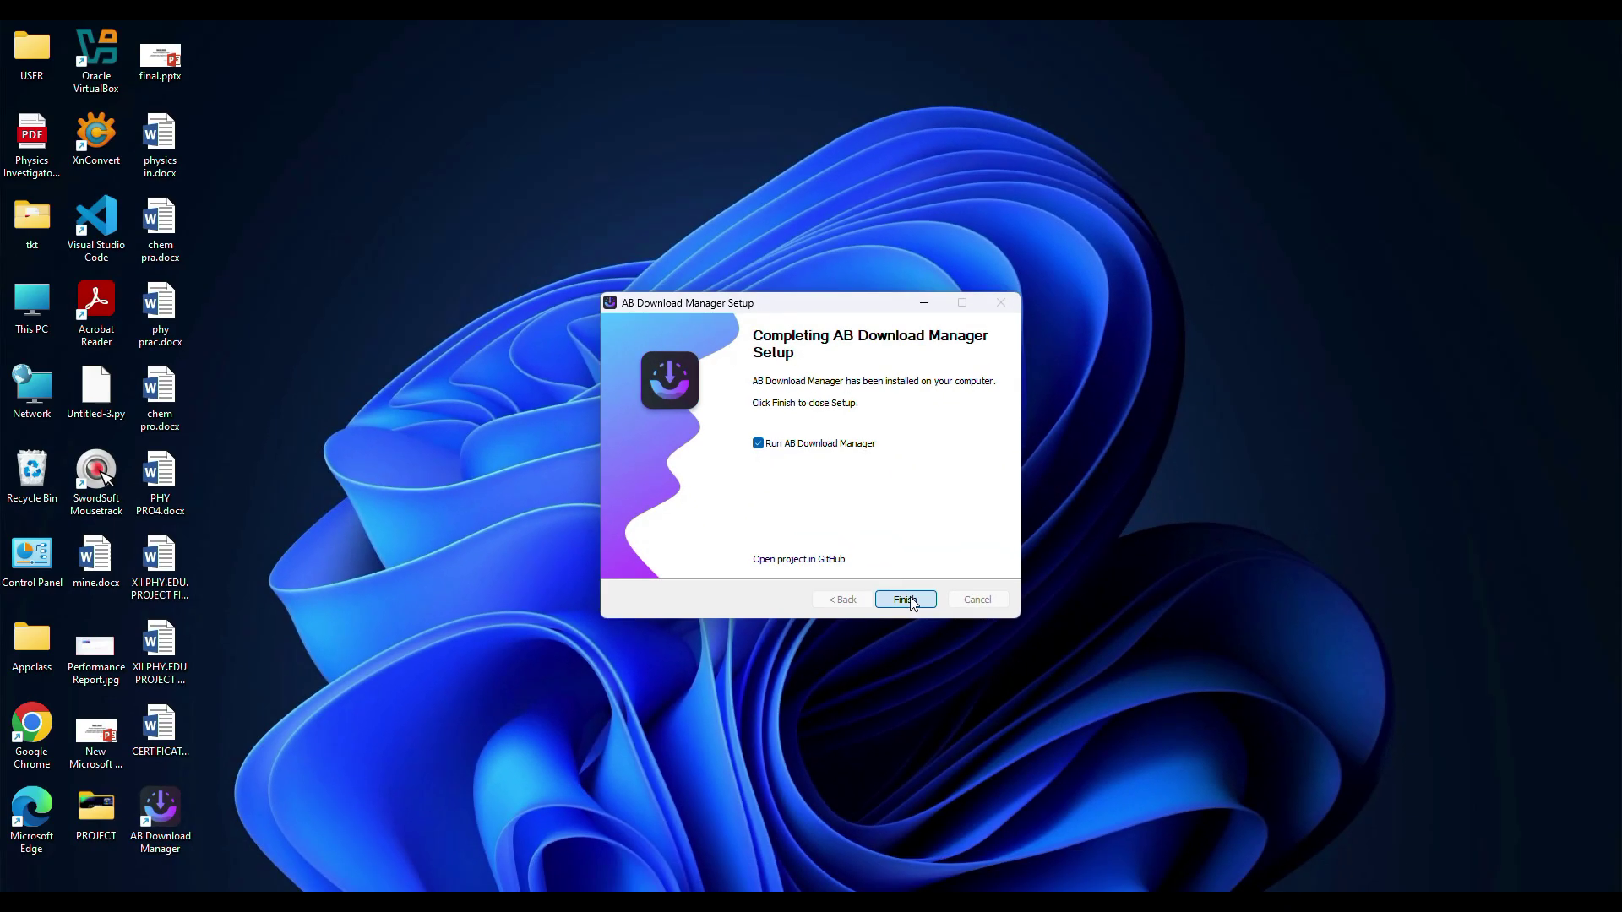
Step: Launch the app, cancel an empty File > New Download form, and show Chrome/Firefox integration options
left_click(939, 649)
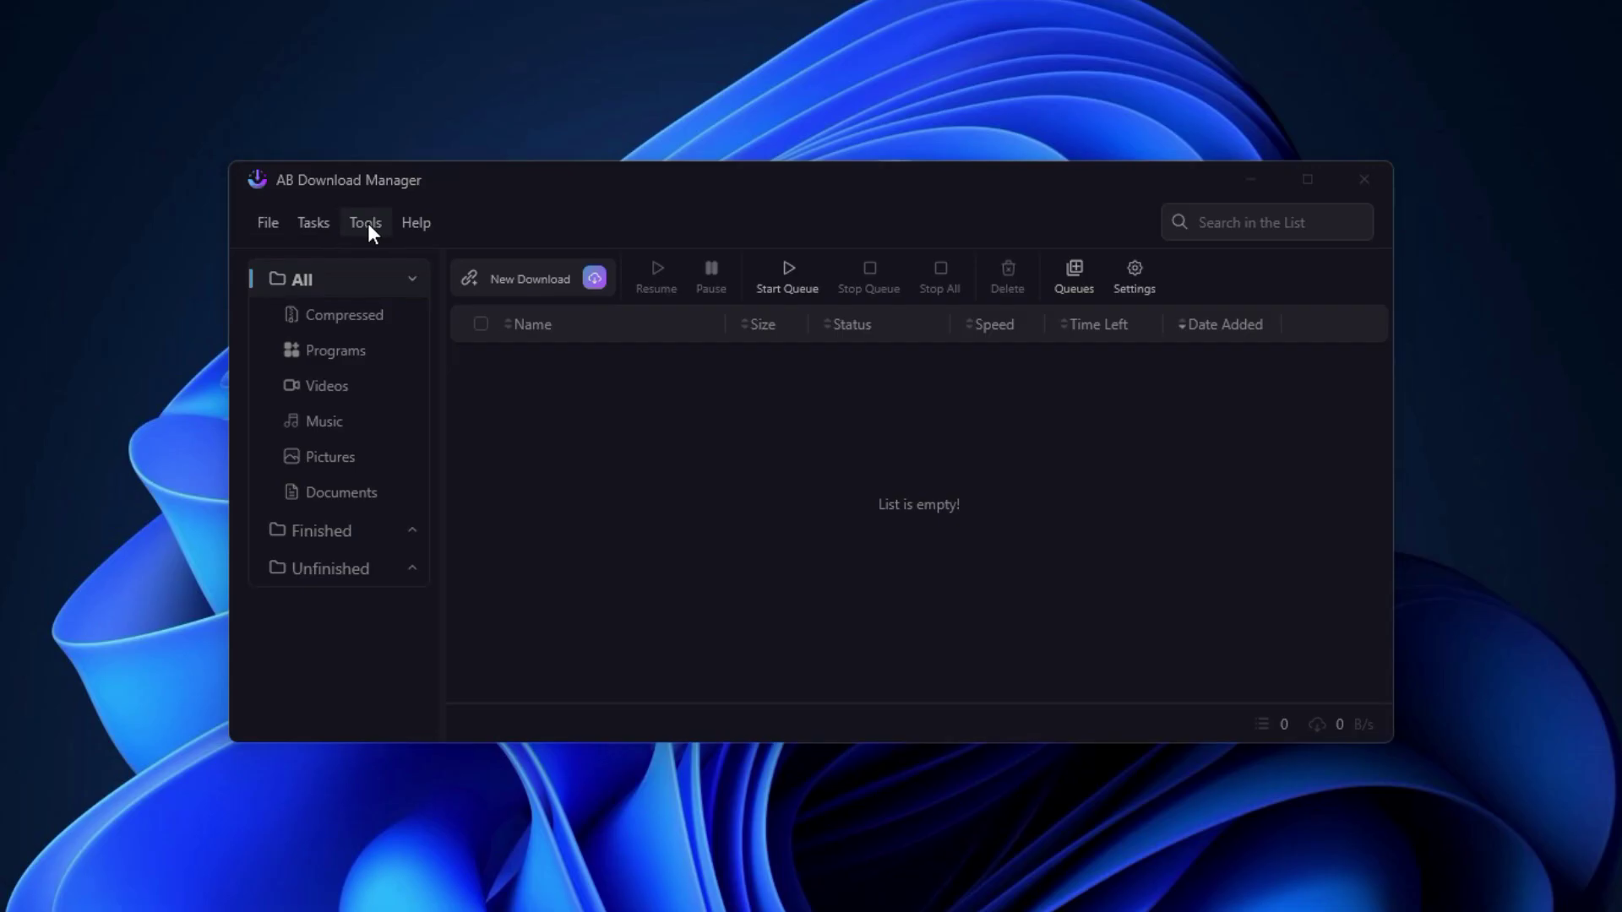
left_click(269, 221)
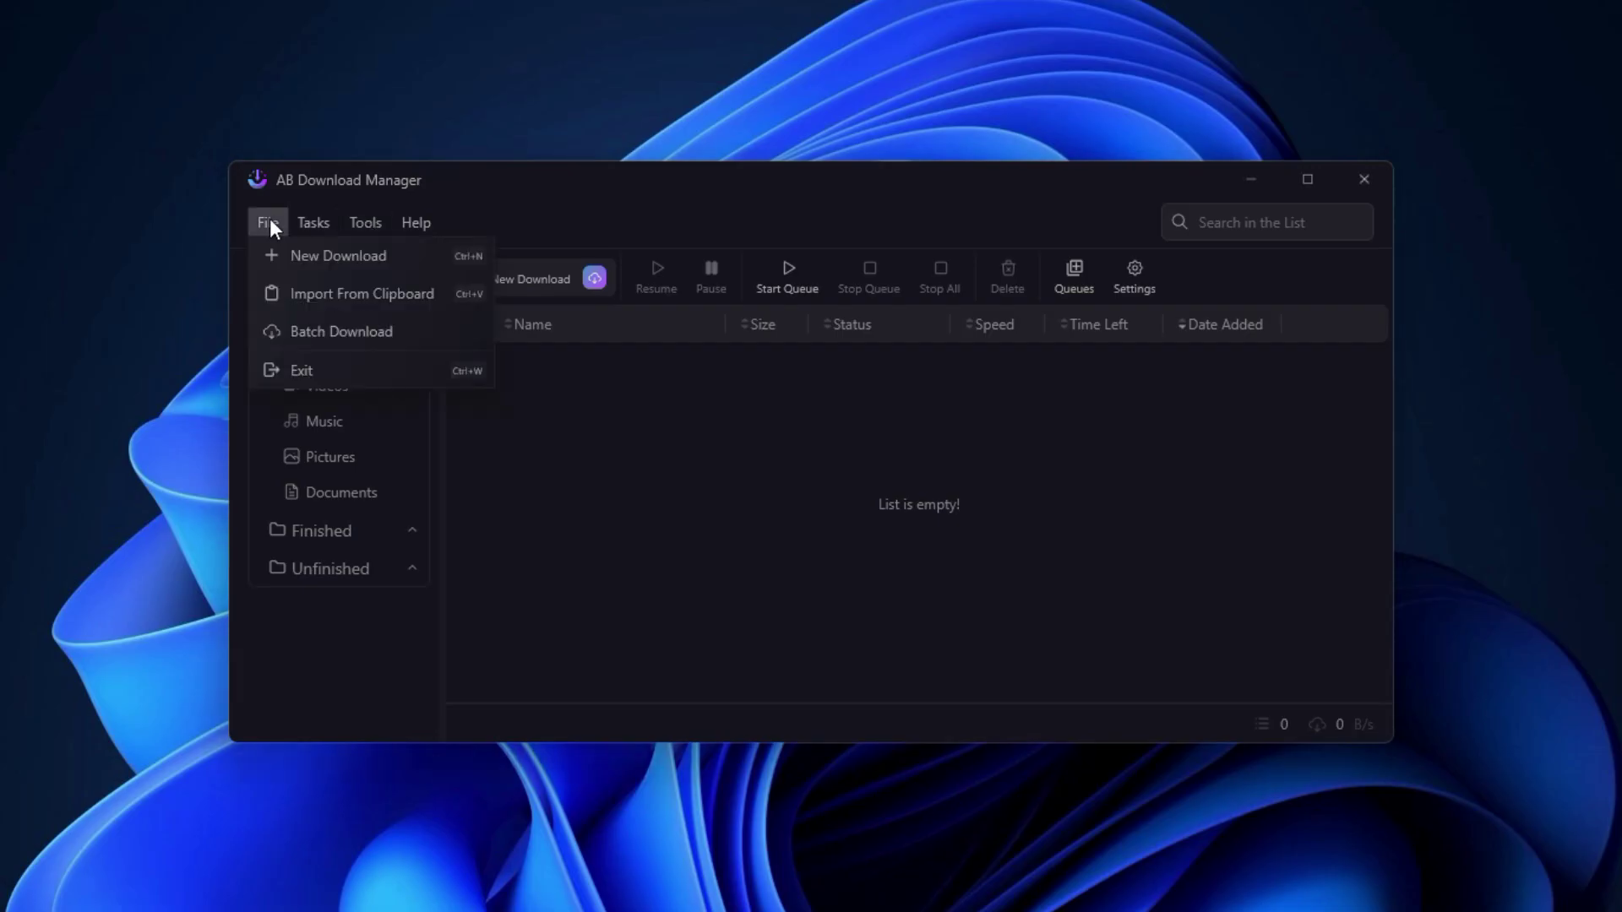
left_click(333, 258)
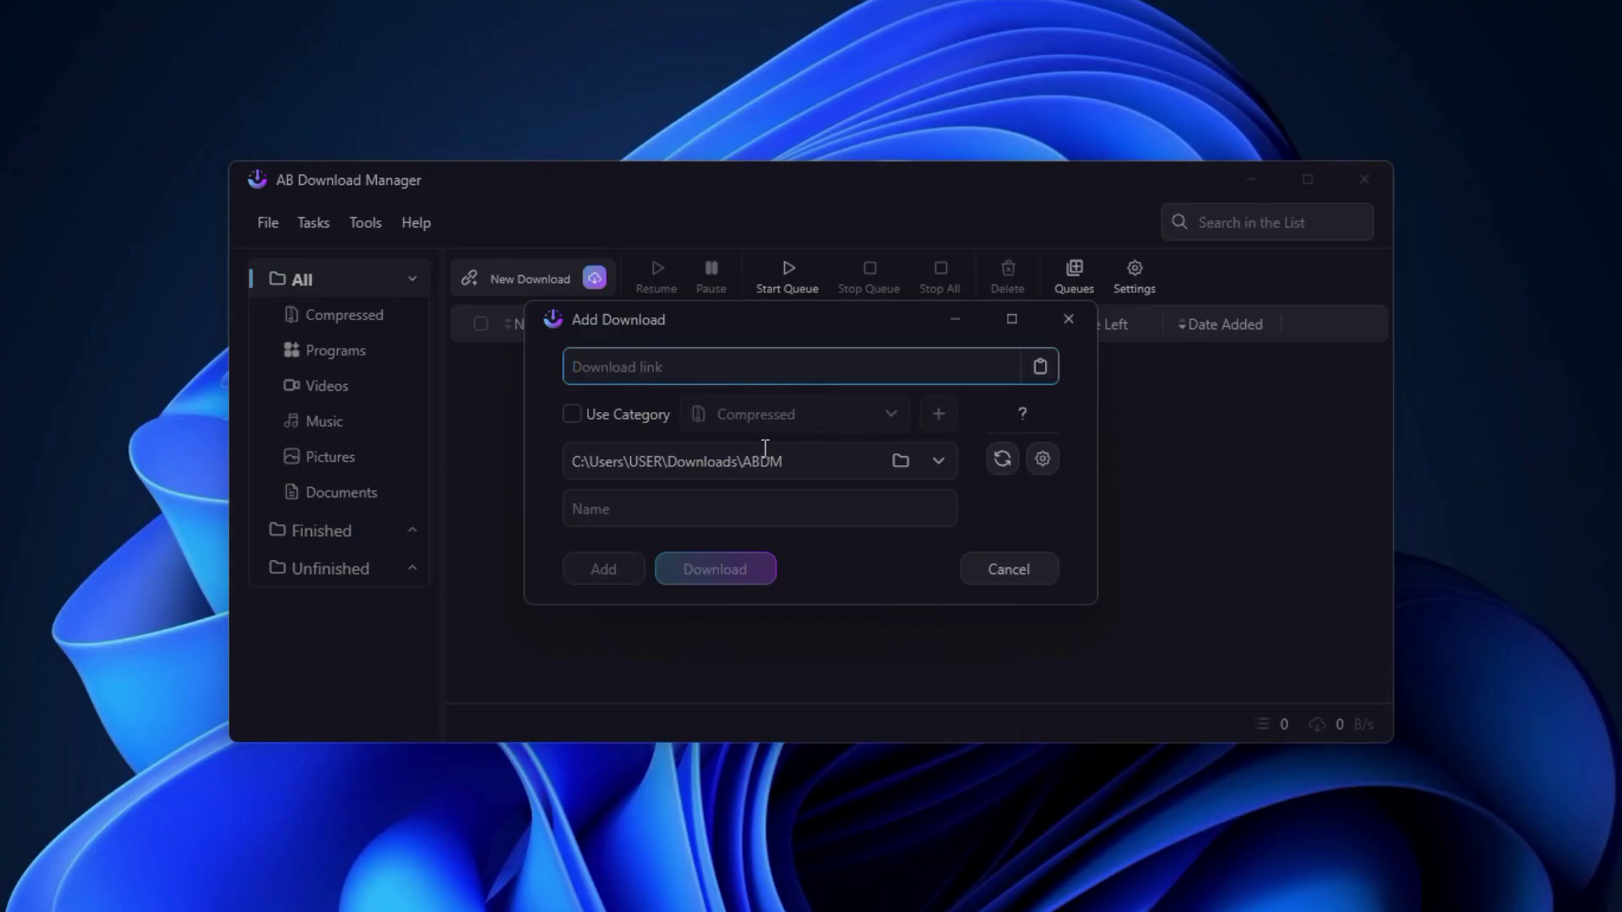
left_click(1067, 321)
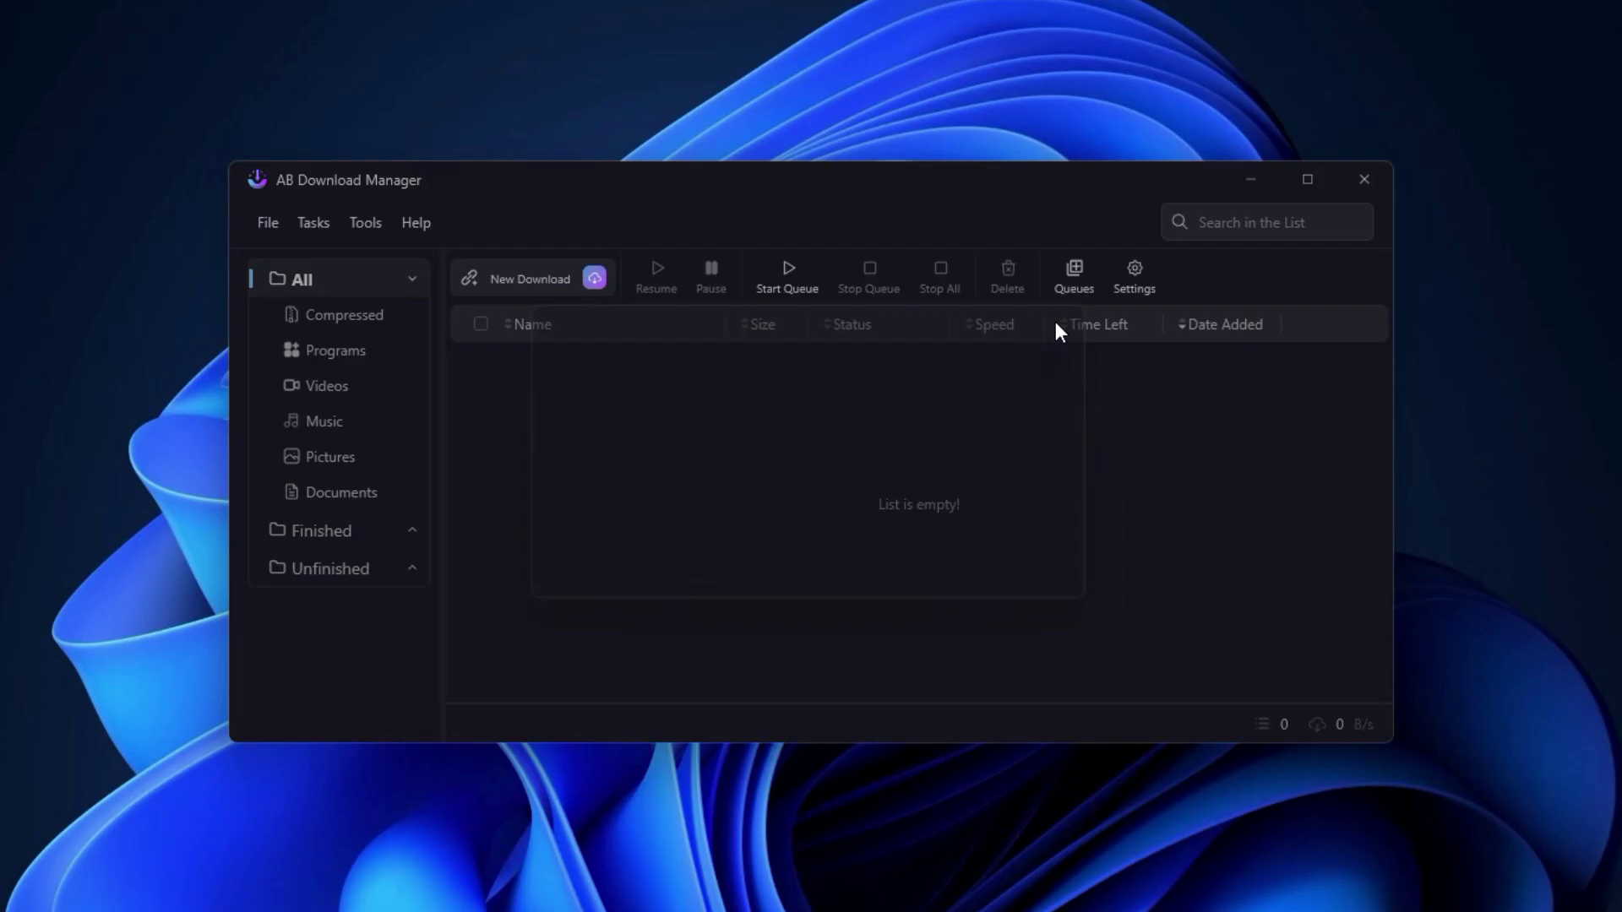
left_click(373, 223)
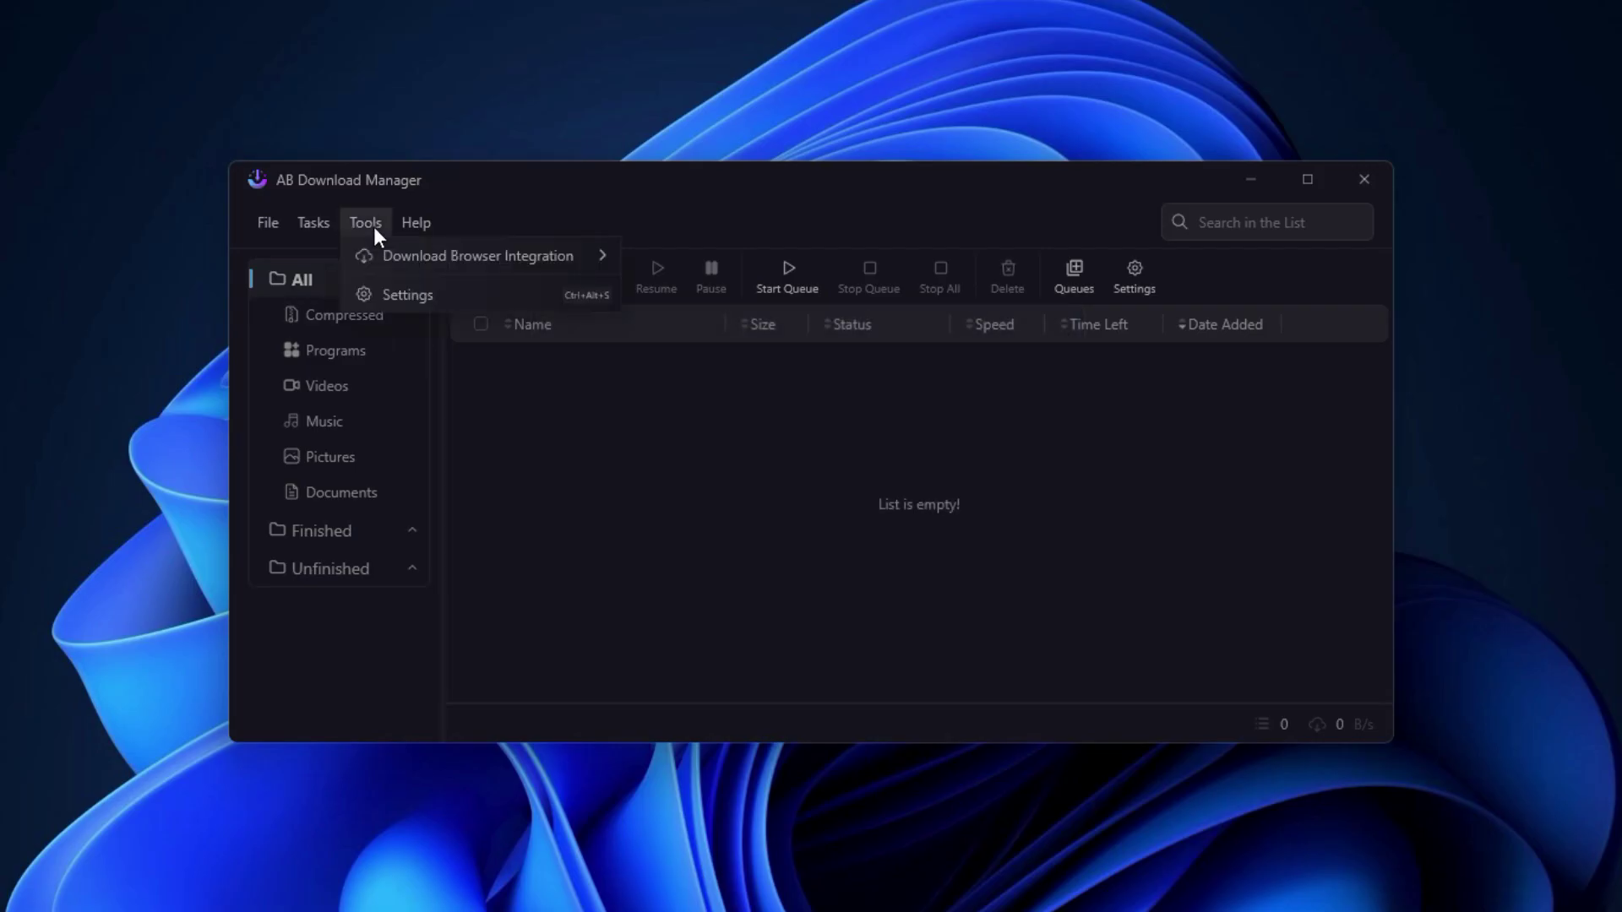
mouse_move(426, 267)
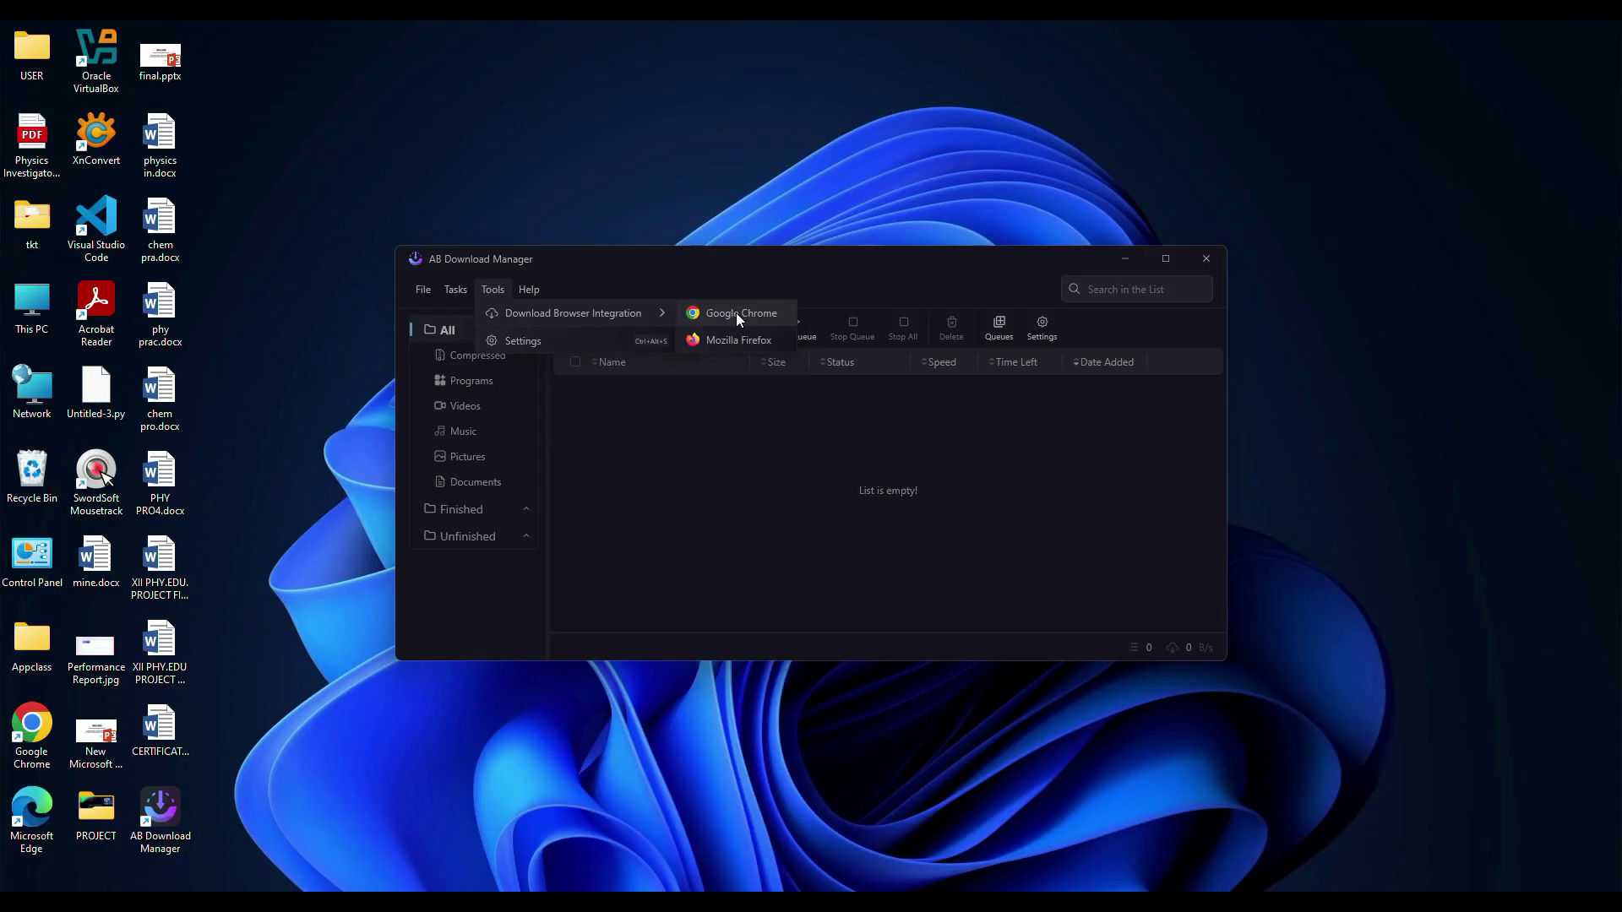
Step: Add the AB Download Manager Browser Integration extension to Edge, allowing extensions from other stores
left_click(737, 313)
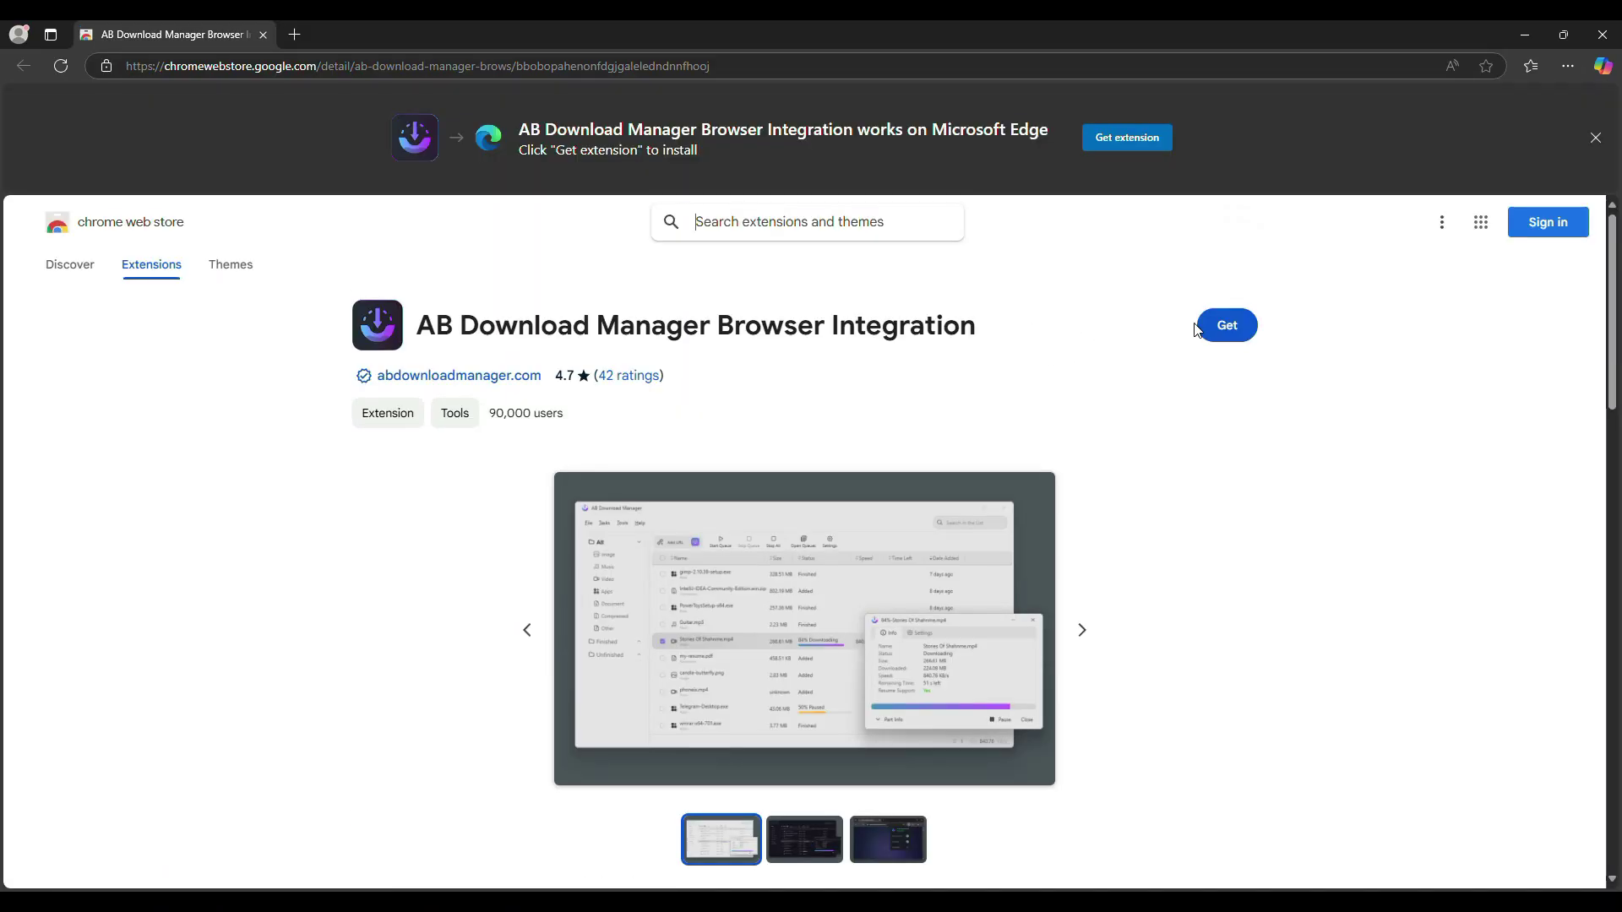
left_click(1226, 328)
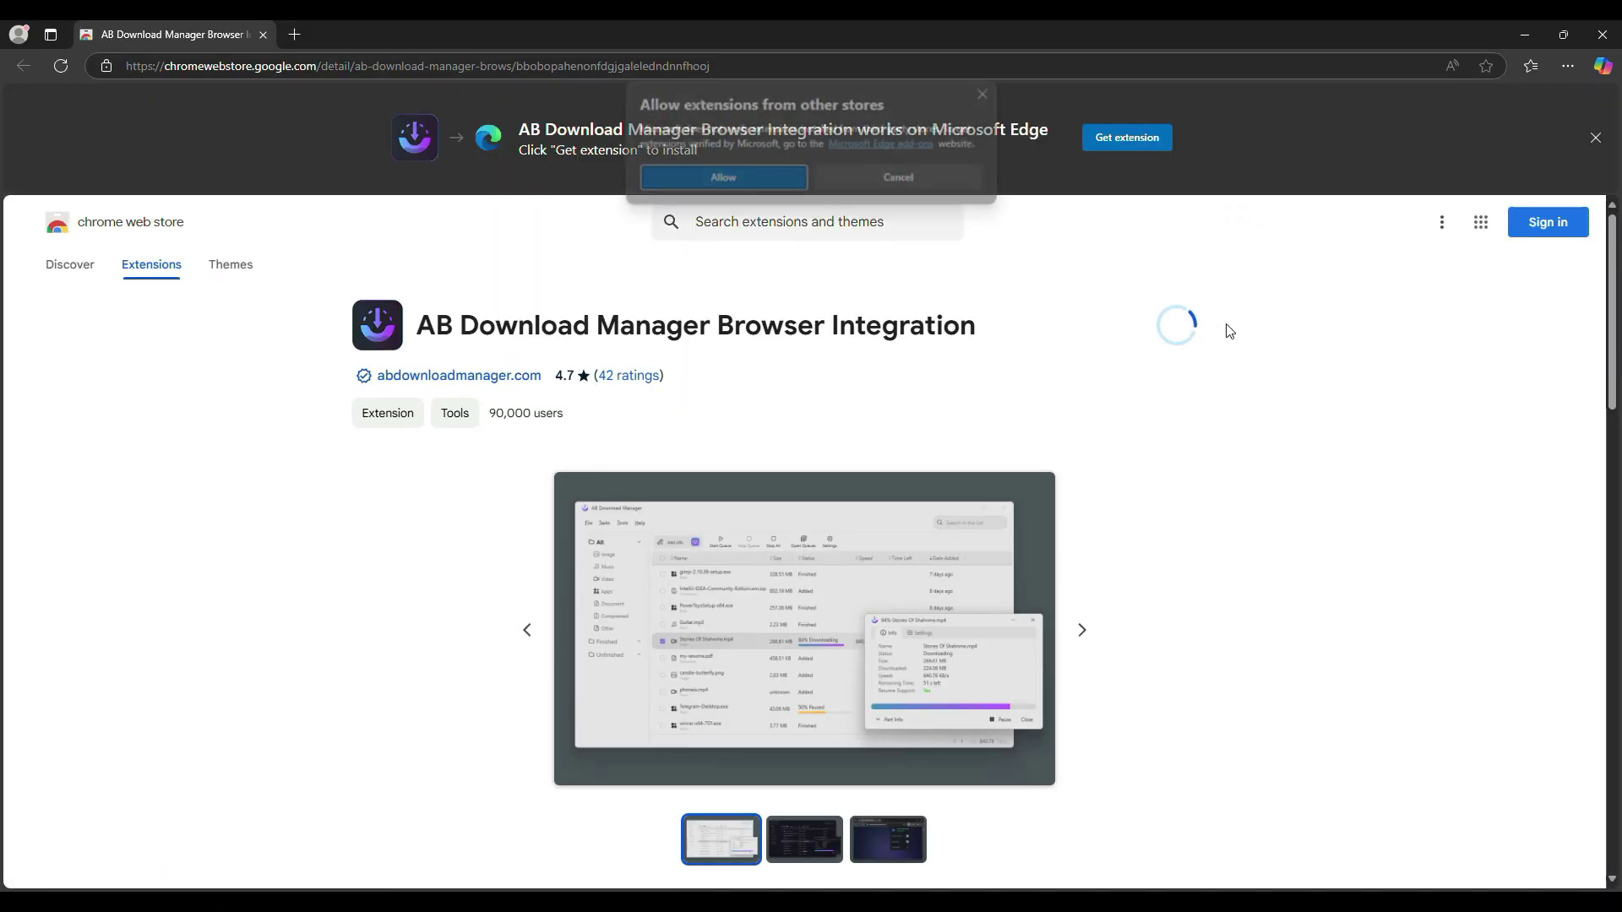
left_click(718, 179)
left_click(838, 216)
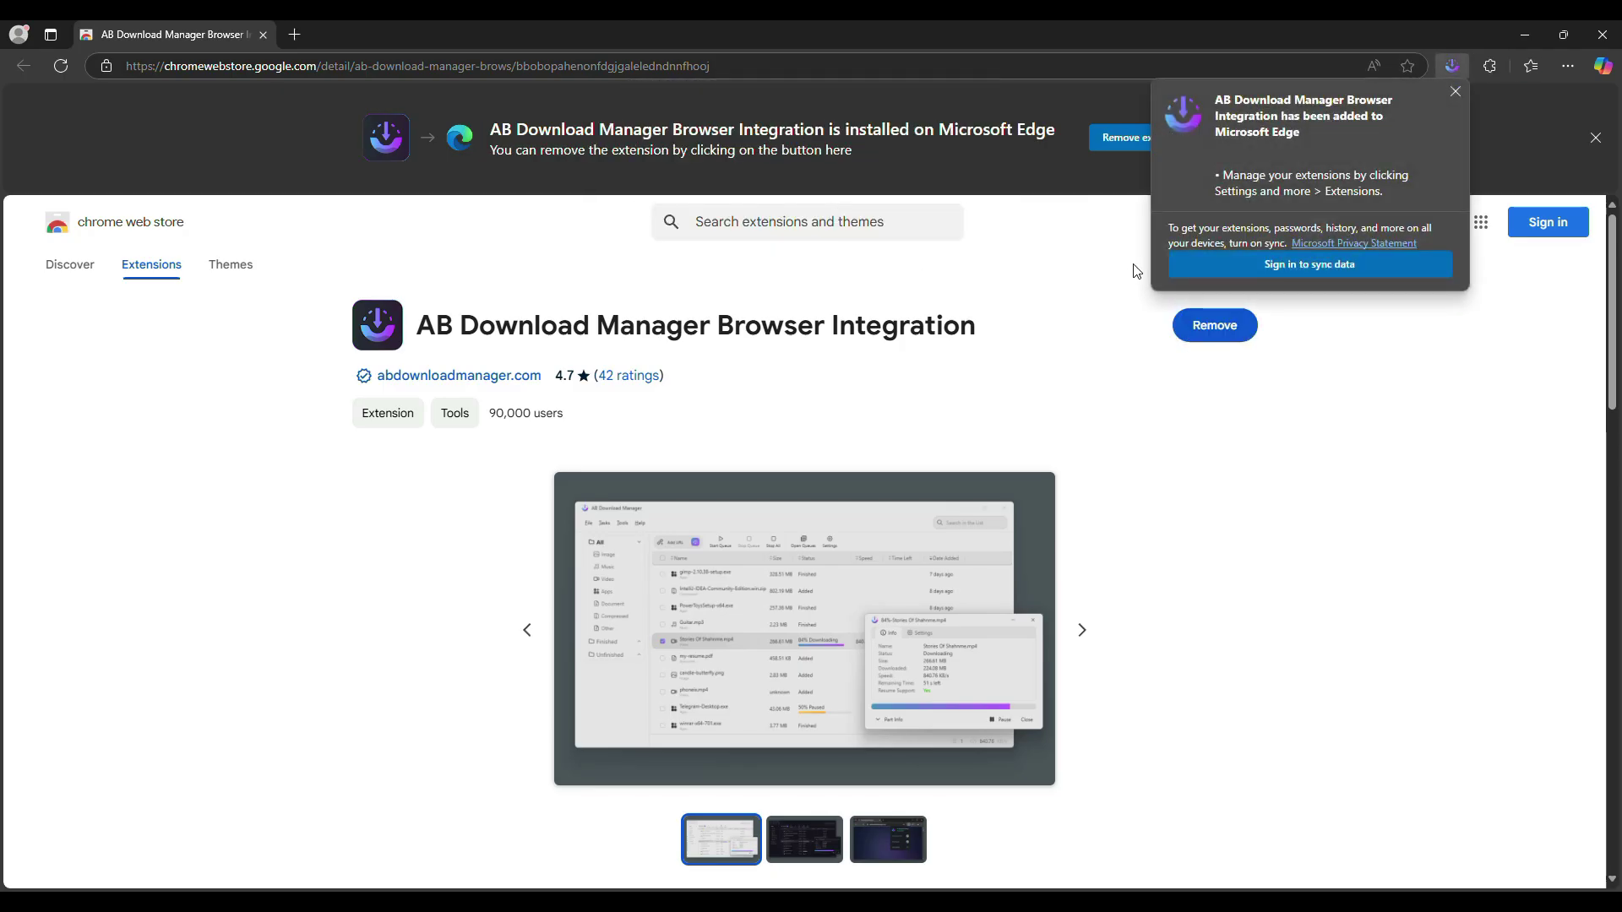
Step: Dismiss the extension-added notice and pin AB Download Manager Browser Integration to the toolbar
left_click(1478, 117)
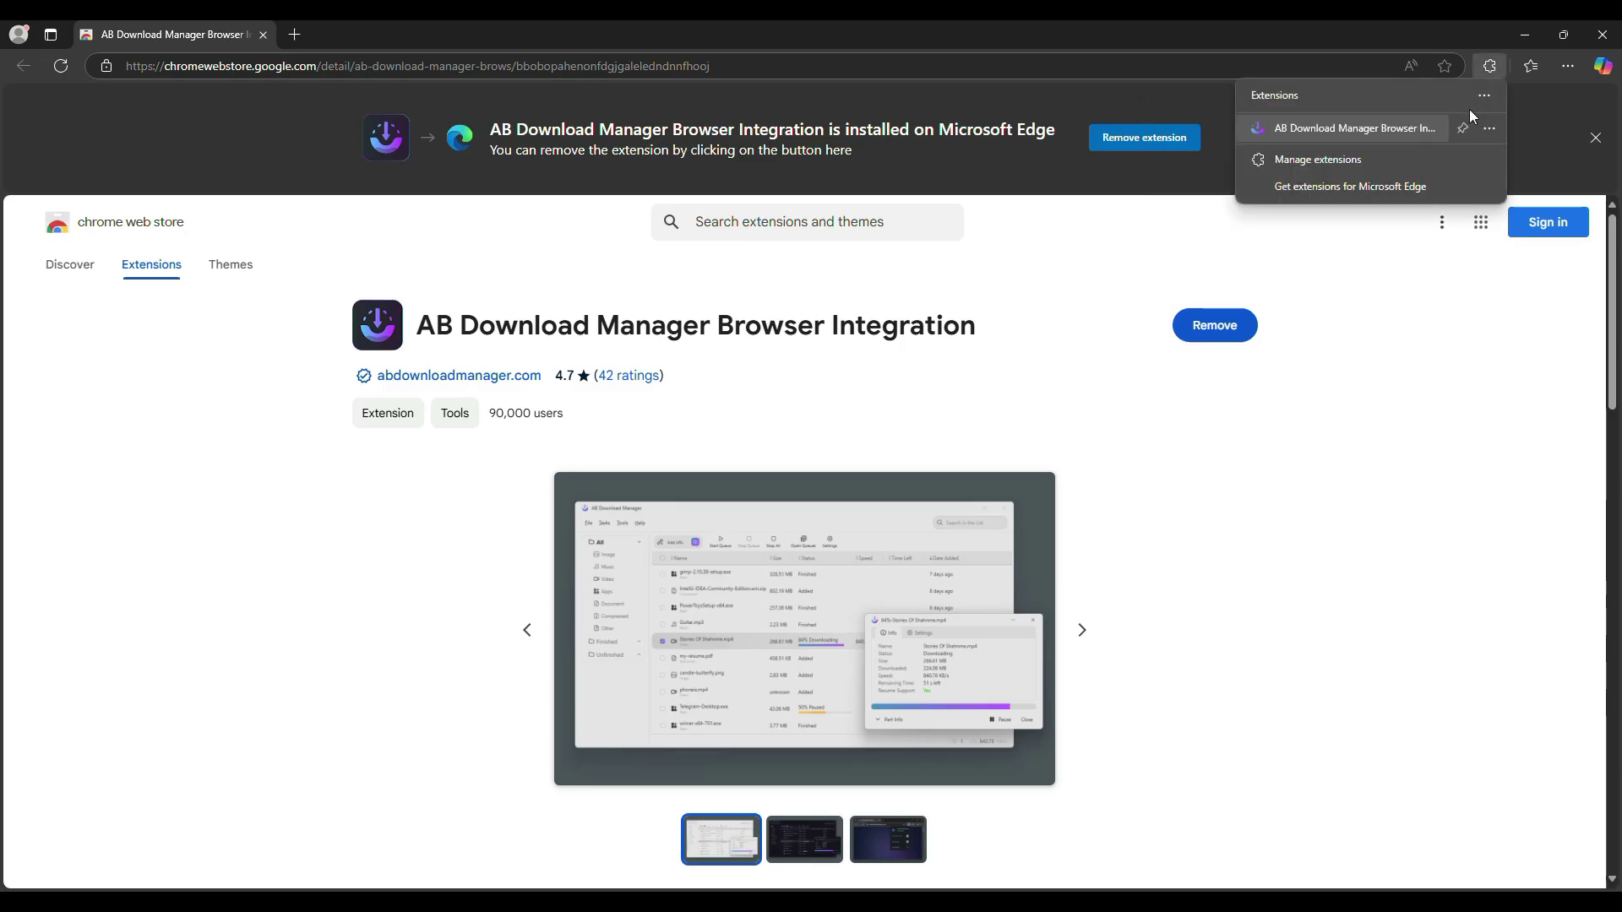
left_click(1462, 131)
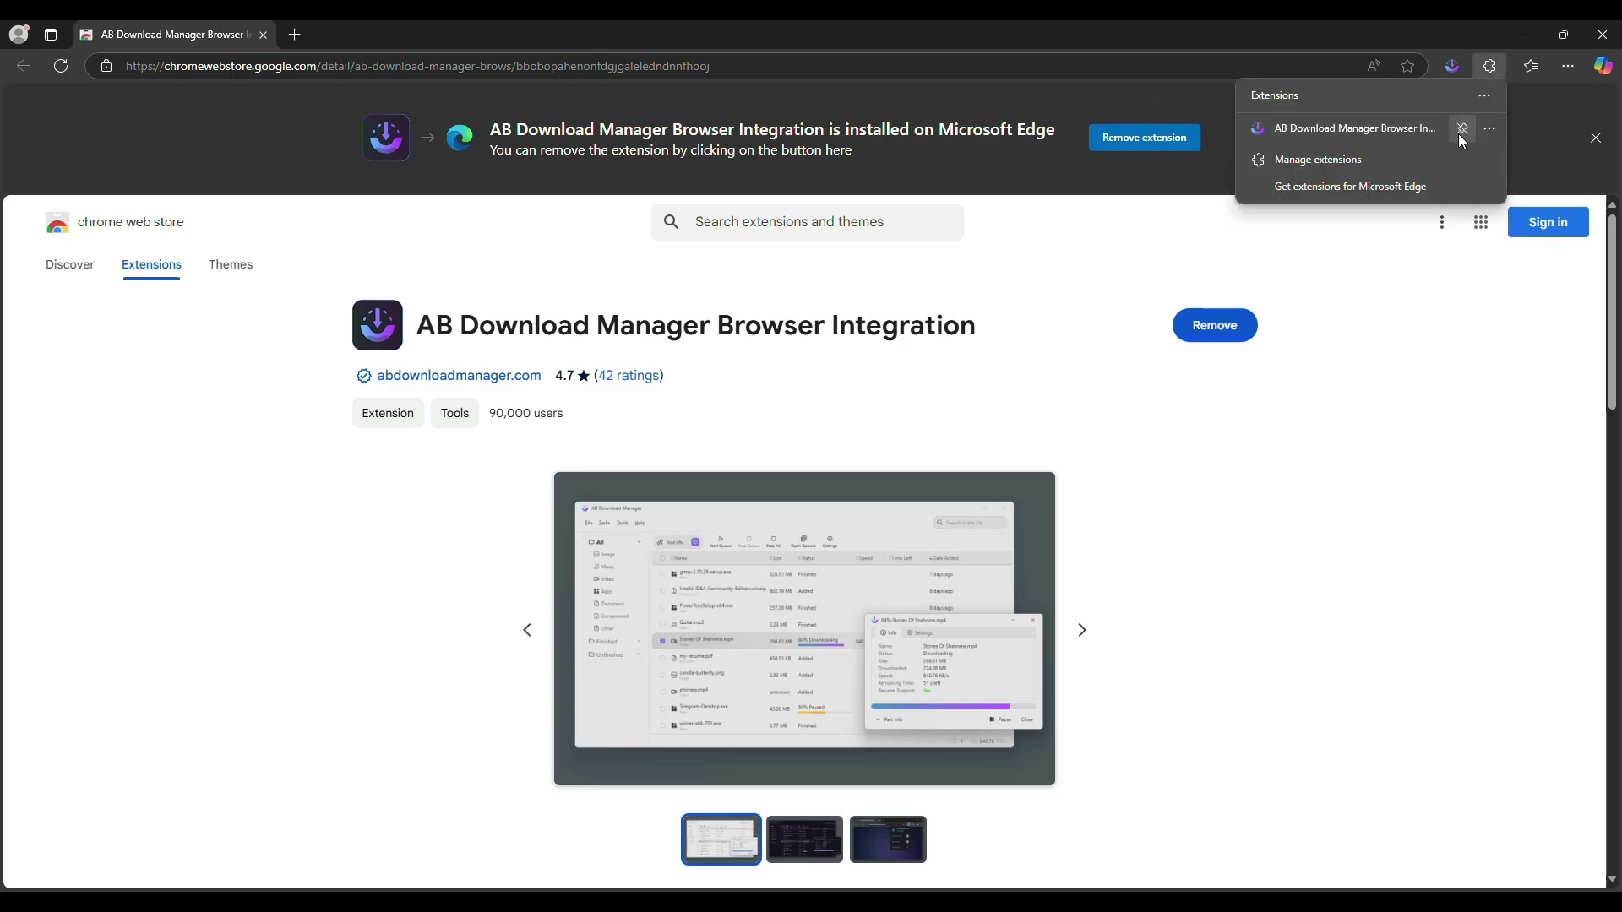
left_click(1076, 276)
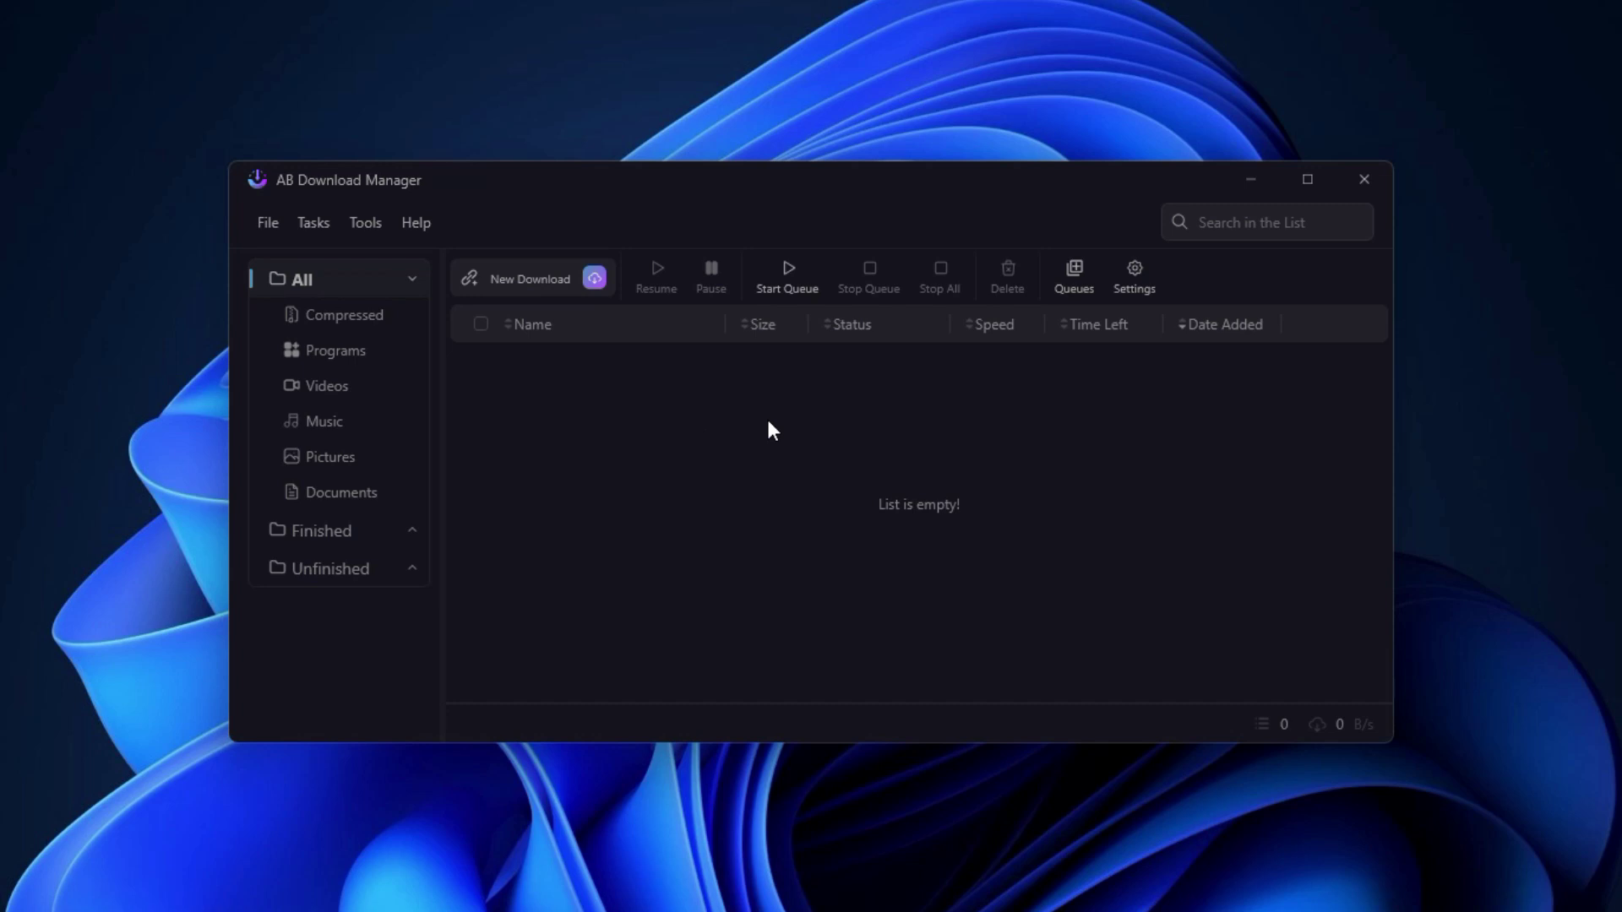
left_click(371, 230)
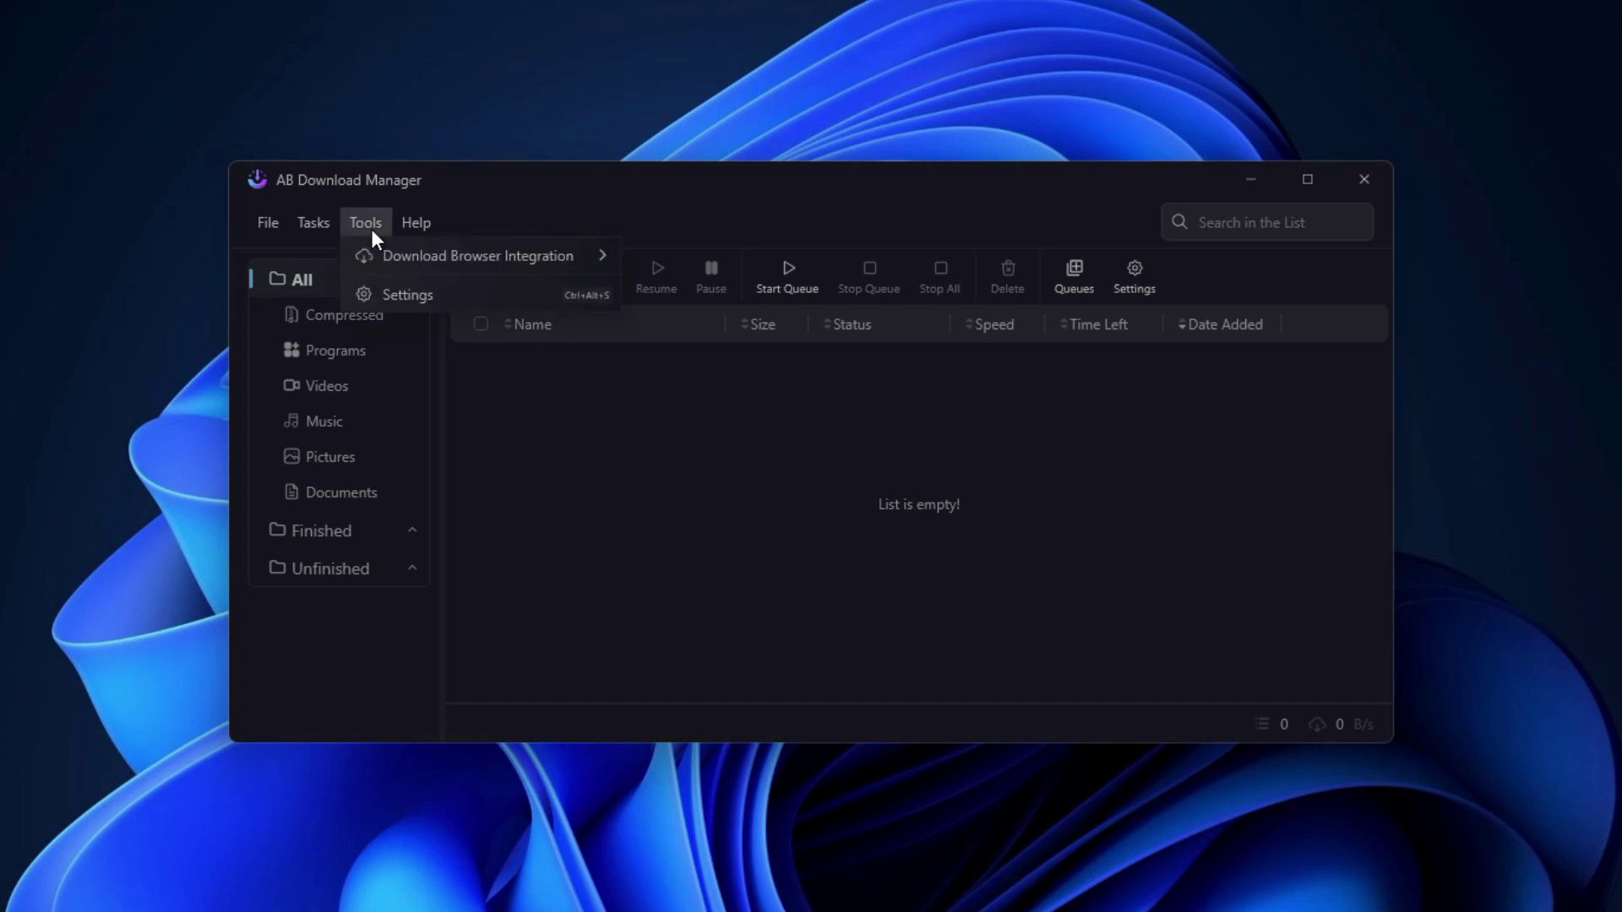
left_click(407, 301)
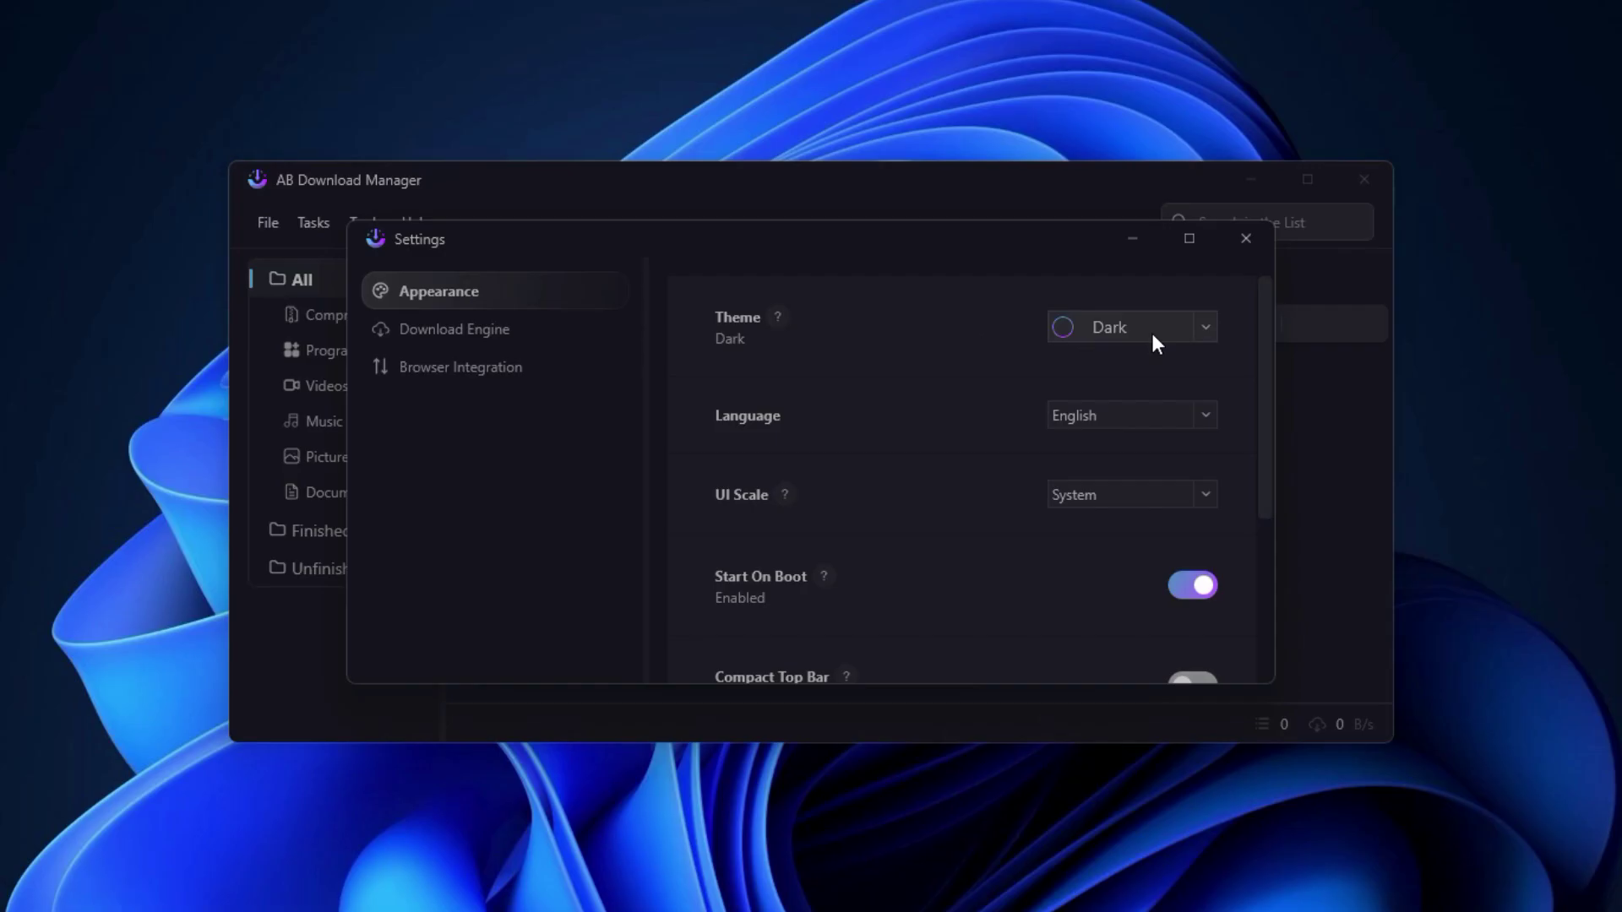
left_click(1209, 326)
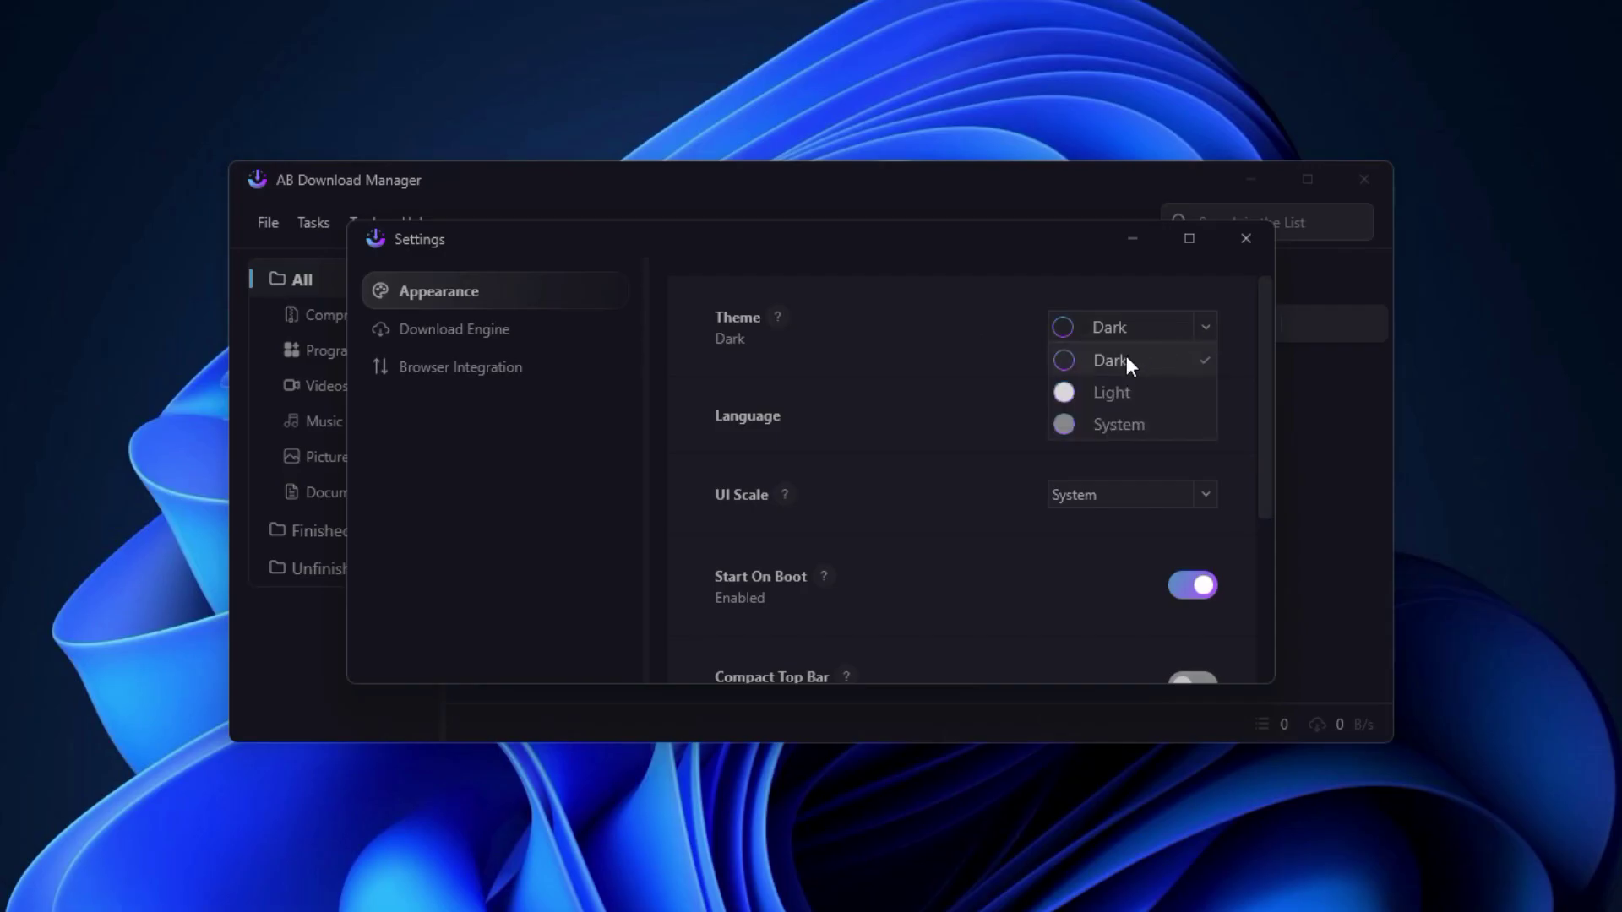
left_click(1057, 393)
scroll(1017, 474, "down", 2)
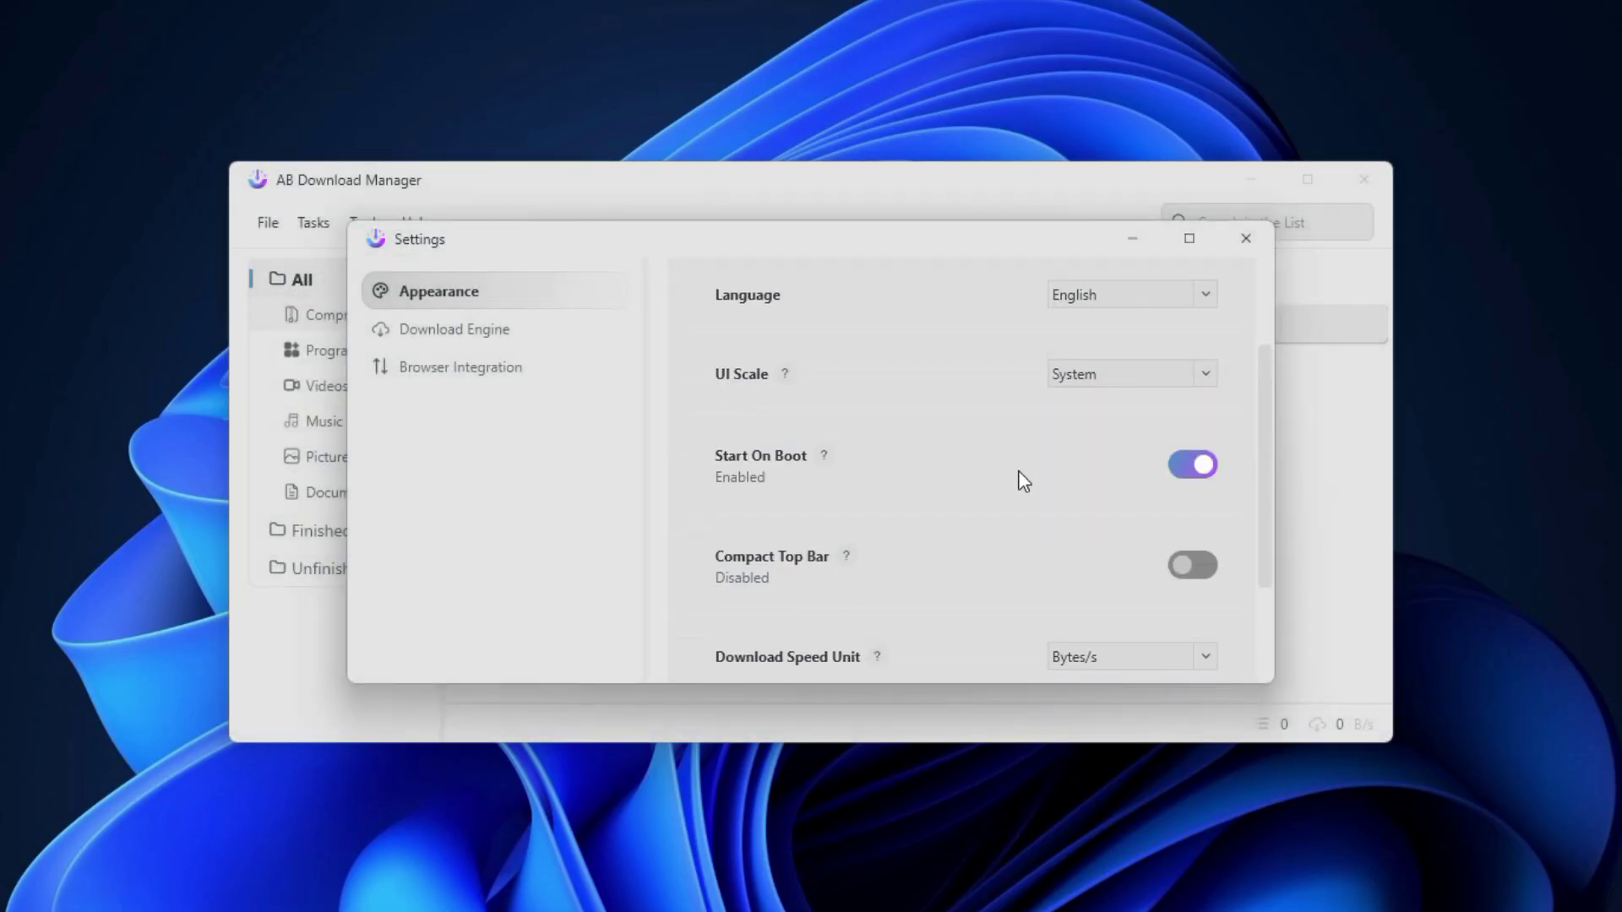
scroll(1020, 477, "up", 2)
left_click(1205, 328)
left_click(1126, 363)
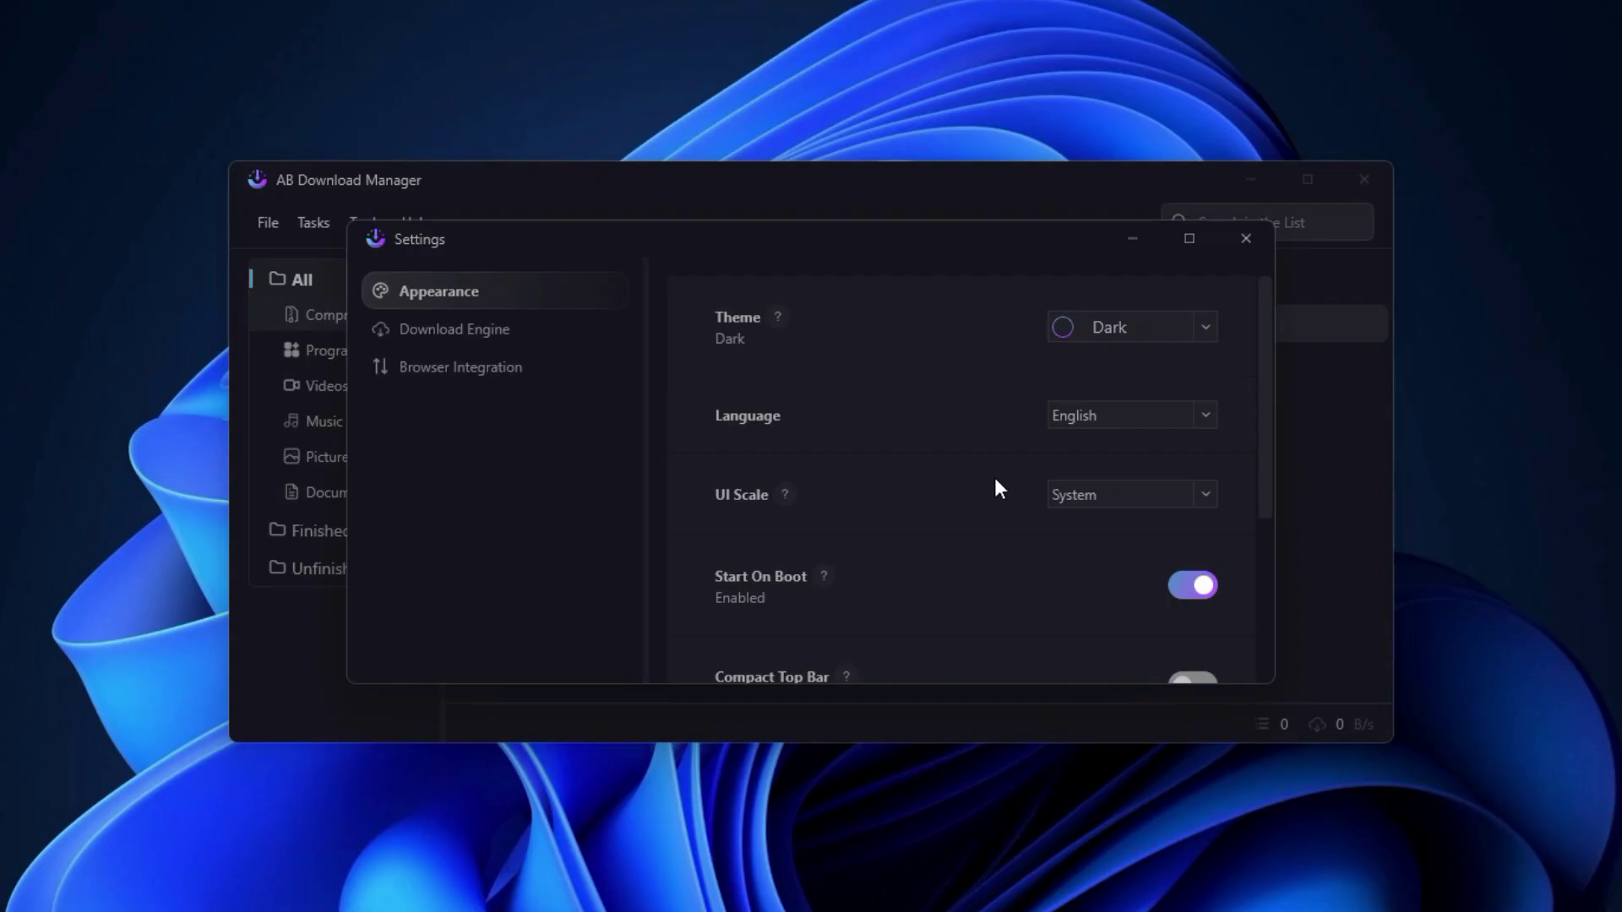
left_click(1239, 249)
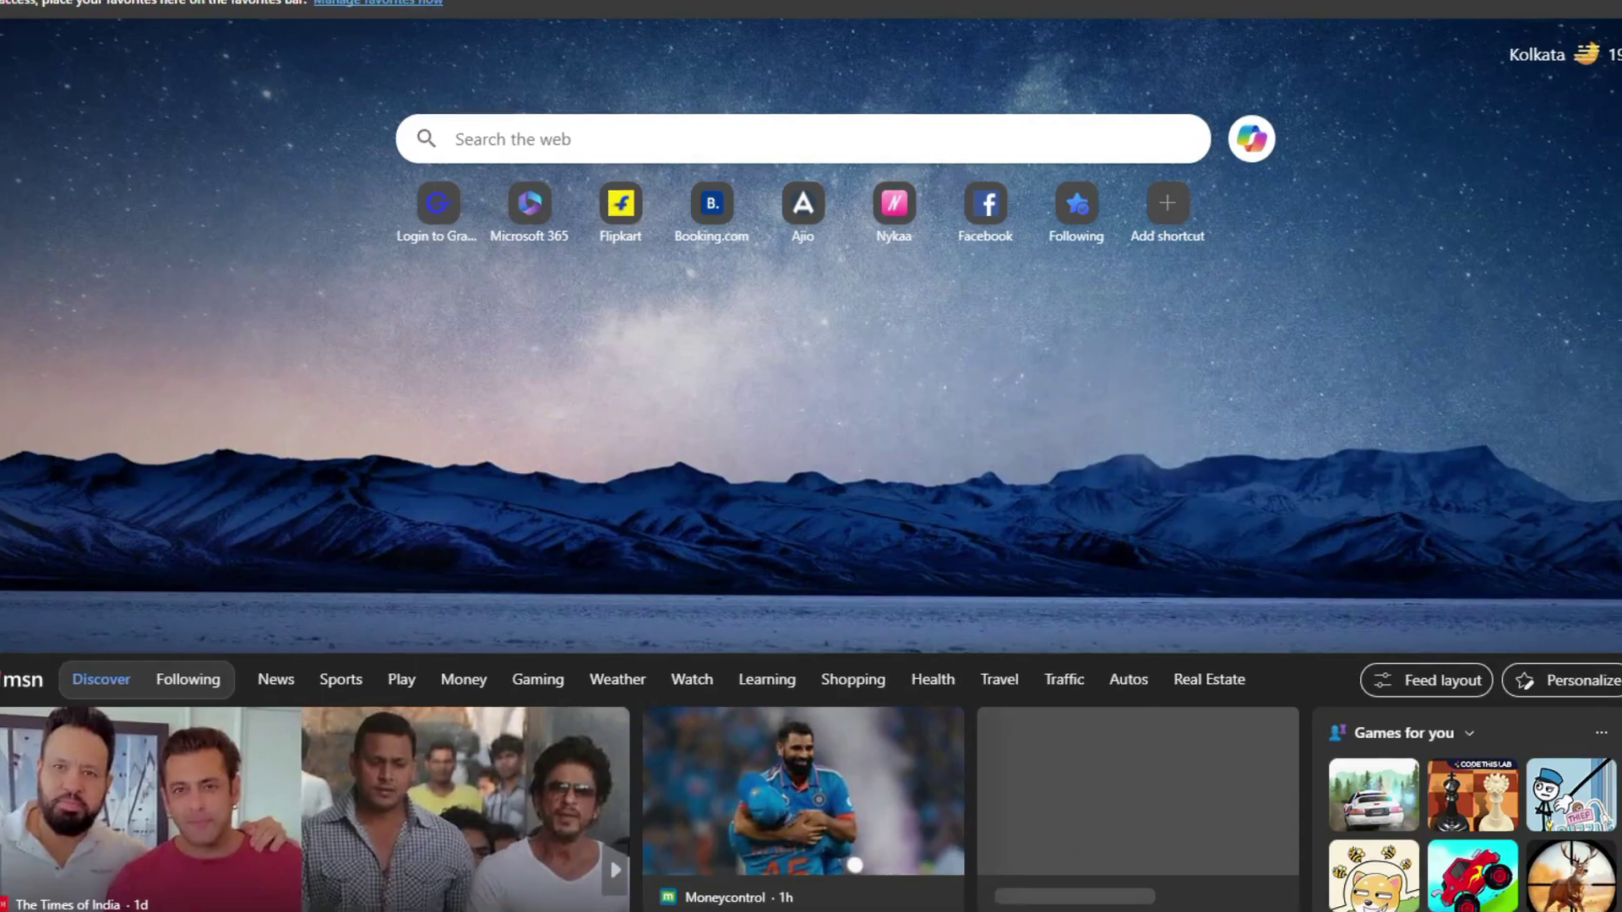
Step: Search the web for 'windows 11 download' and reach Microsoft's download page
left_click(316, 68)
type("wi")
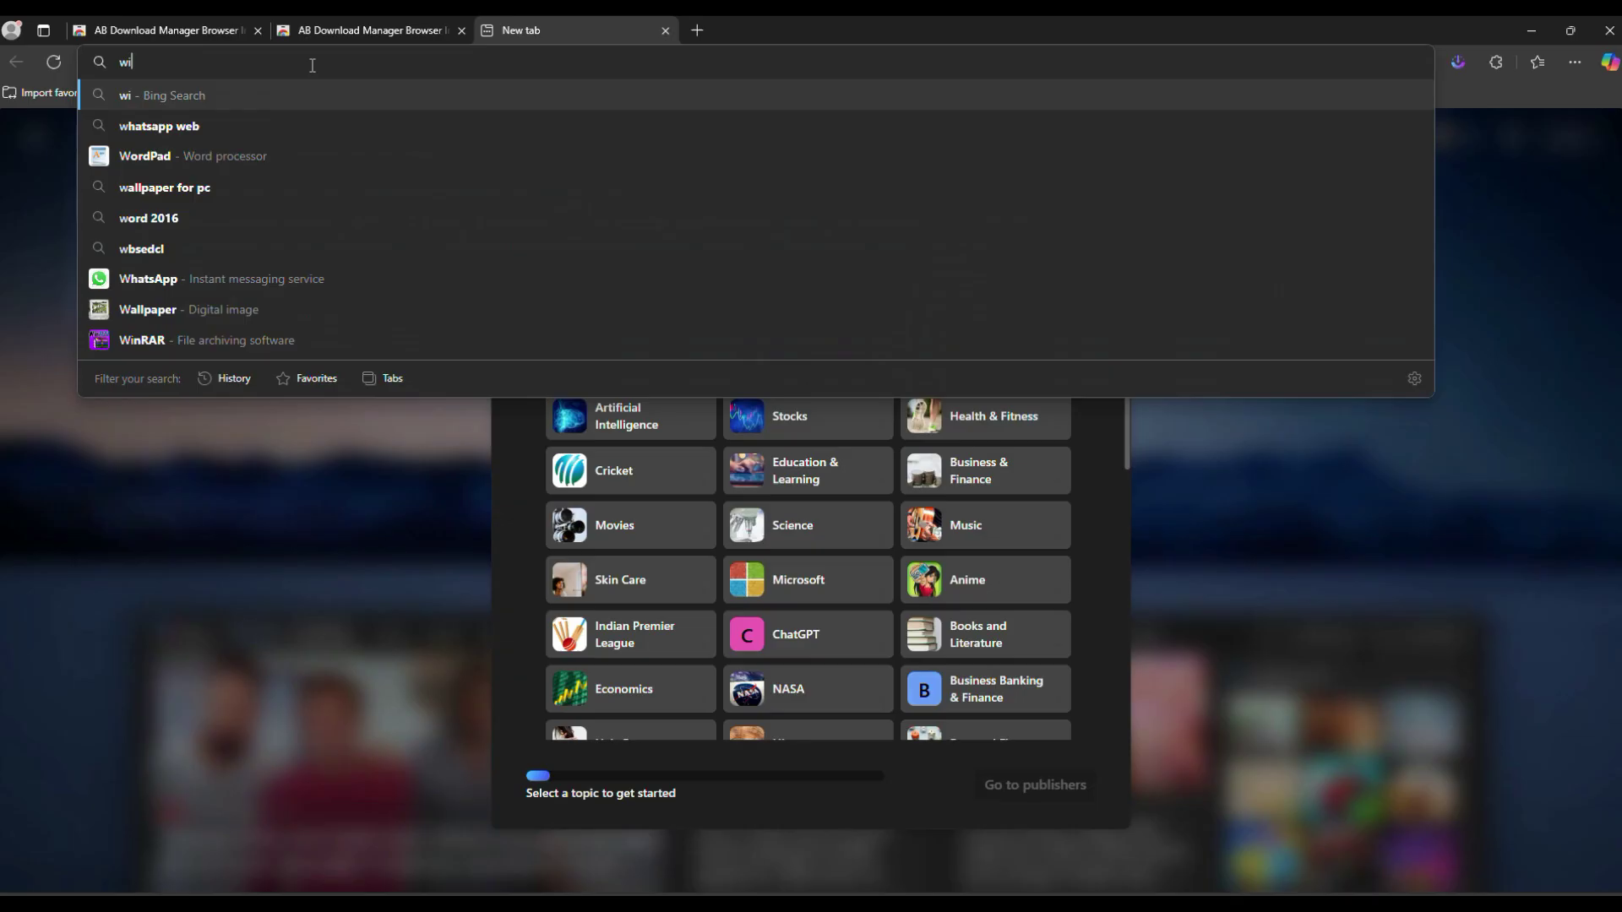
type("ndows 11")
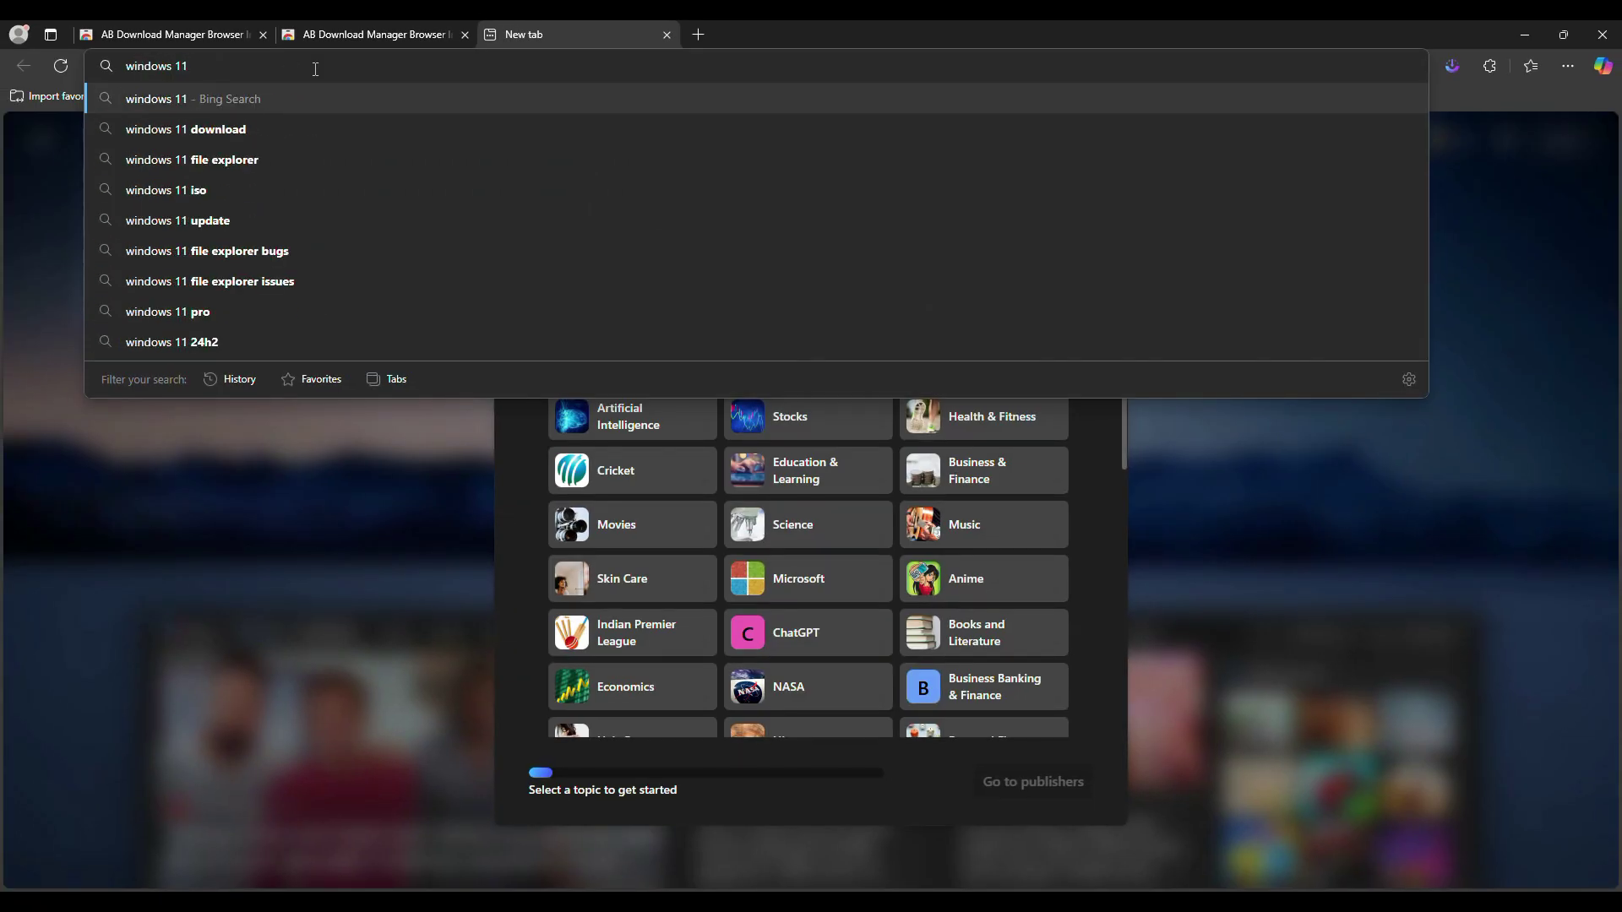
left_click(230, 135)
scroll(363, 313, "down", 2)
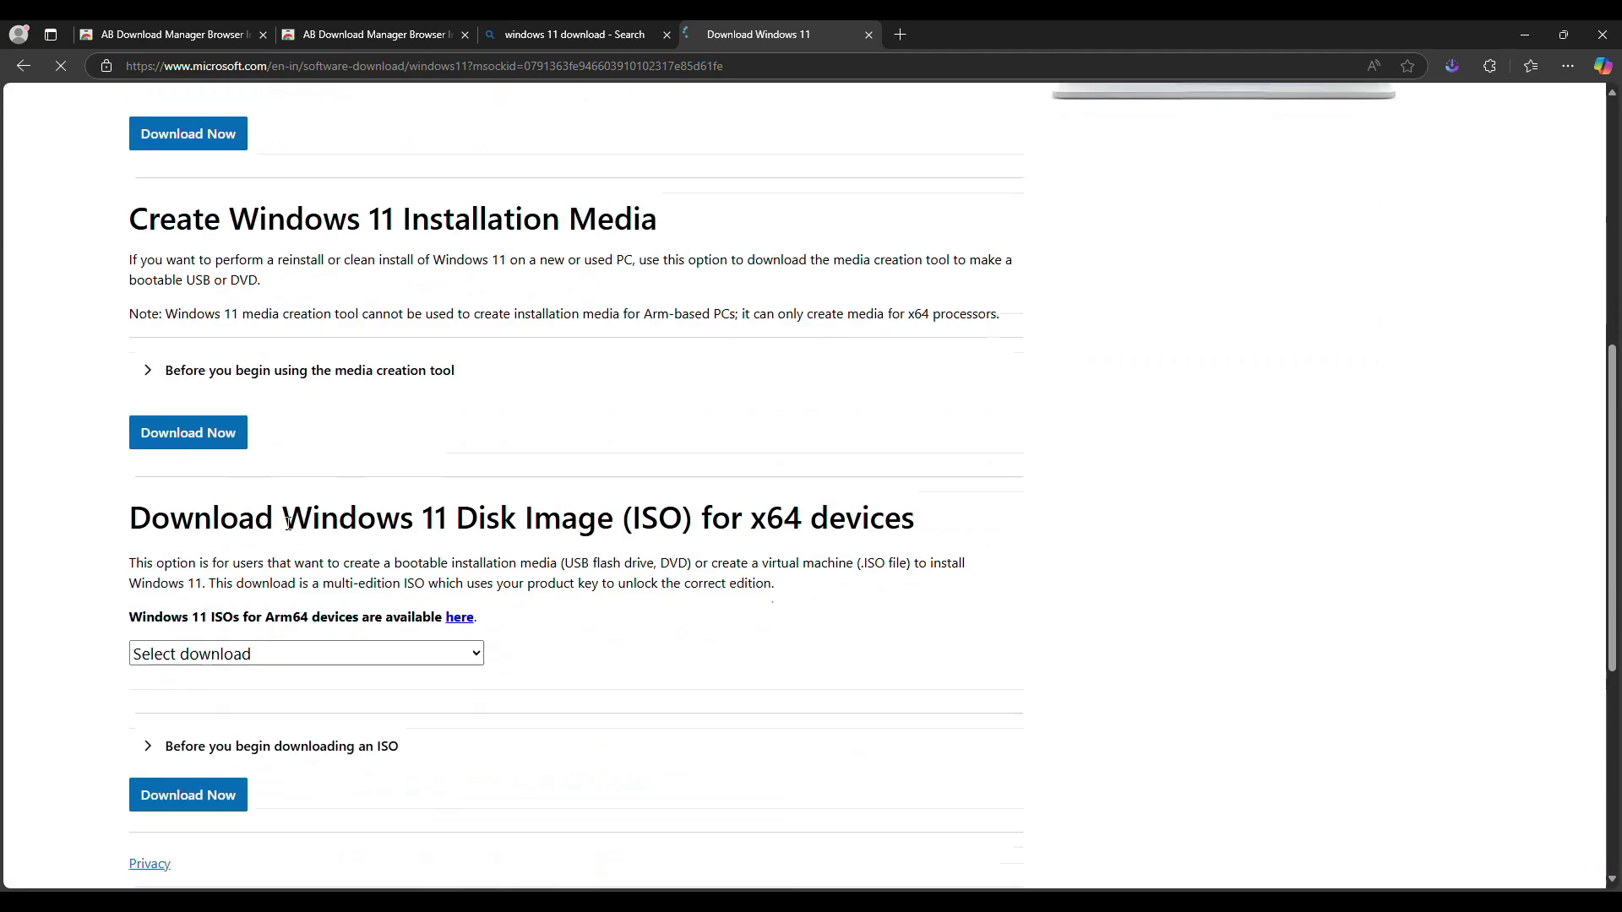
Step: Request the multi-edition Windows 11 ISO in English (United States) and select the 64-bit link
left_click(366, 504)
left_click(270, 568)
left_click(208, 655)
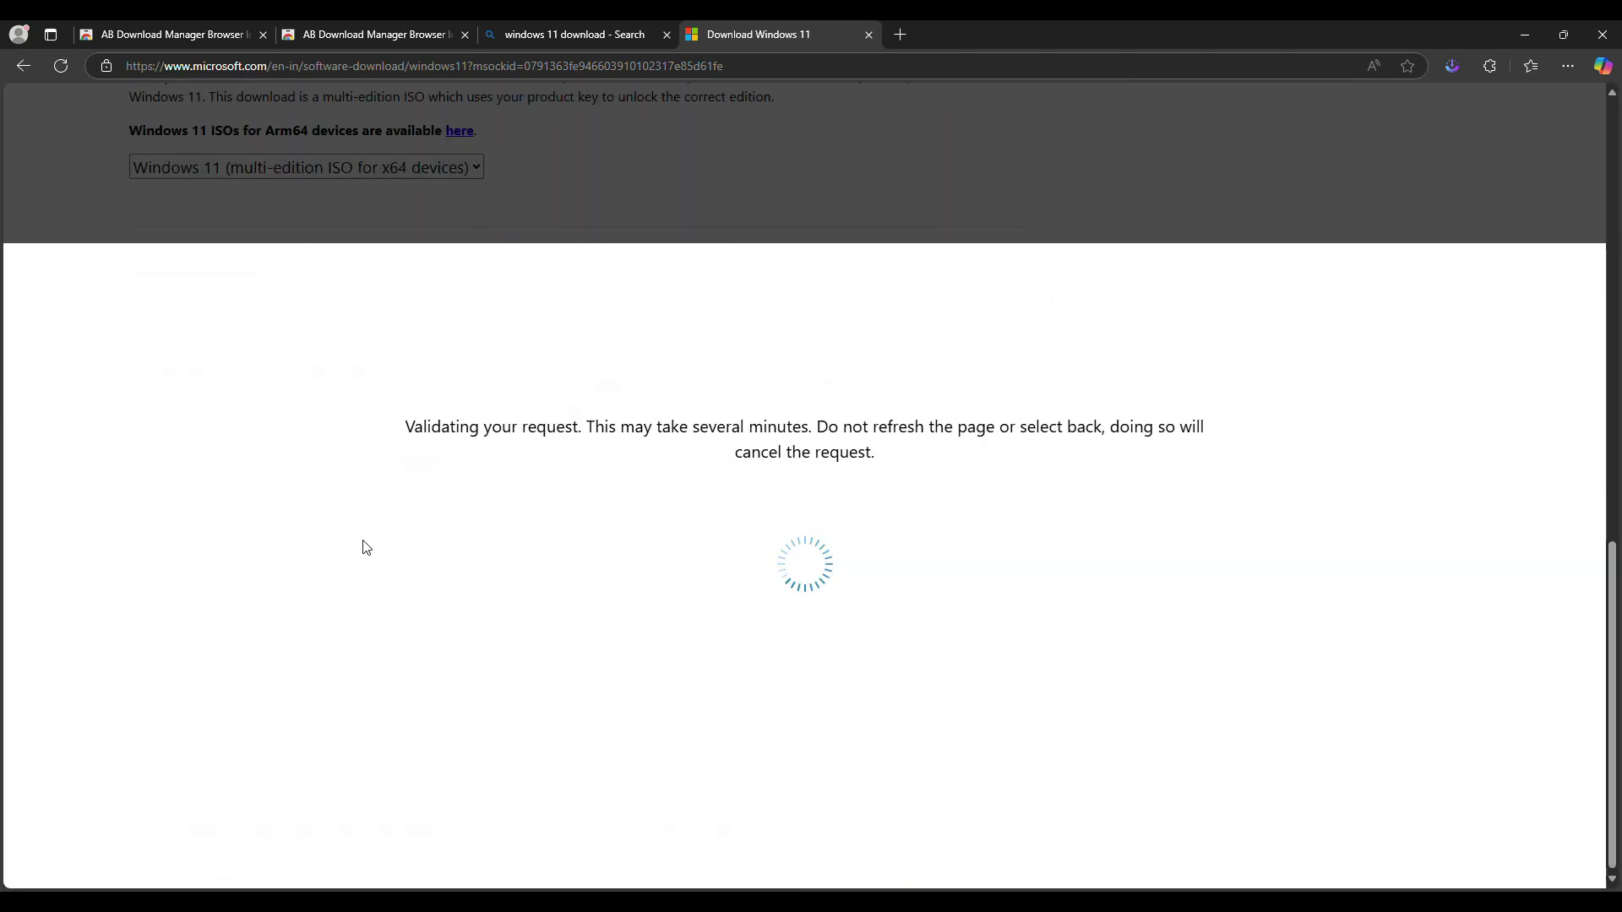
left_click(215, 485)
left_click(211, 310)
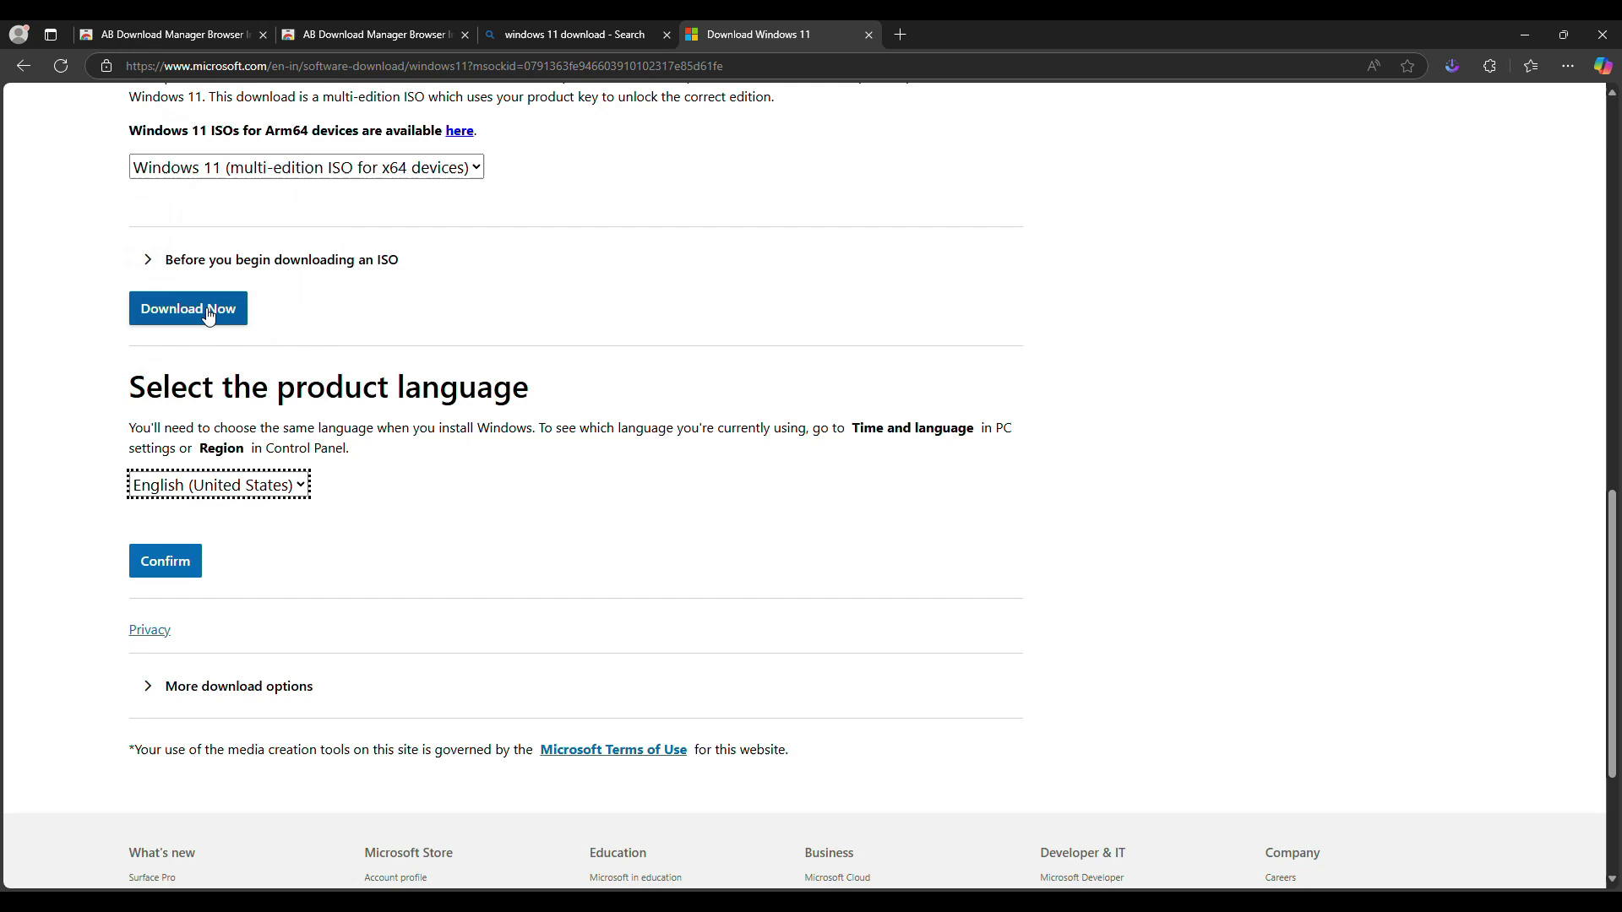
left_click(166, 561)
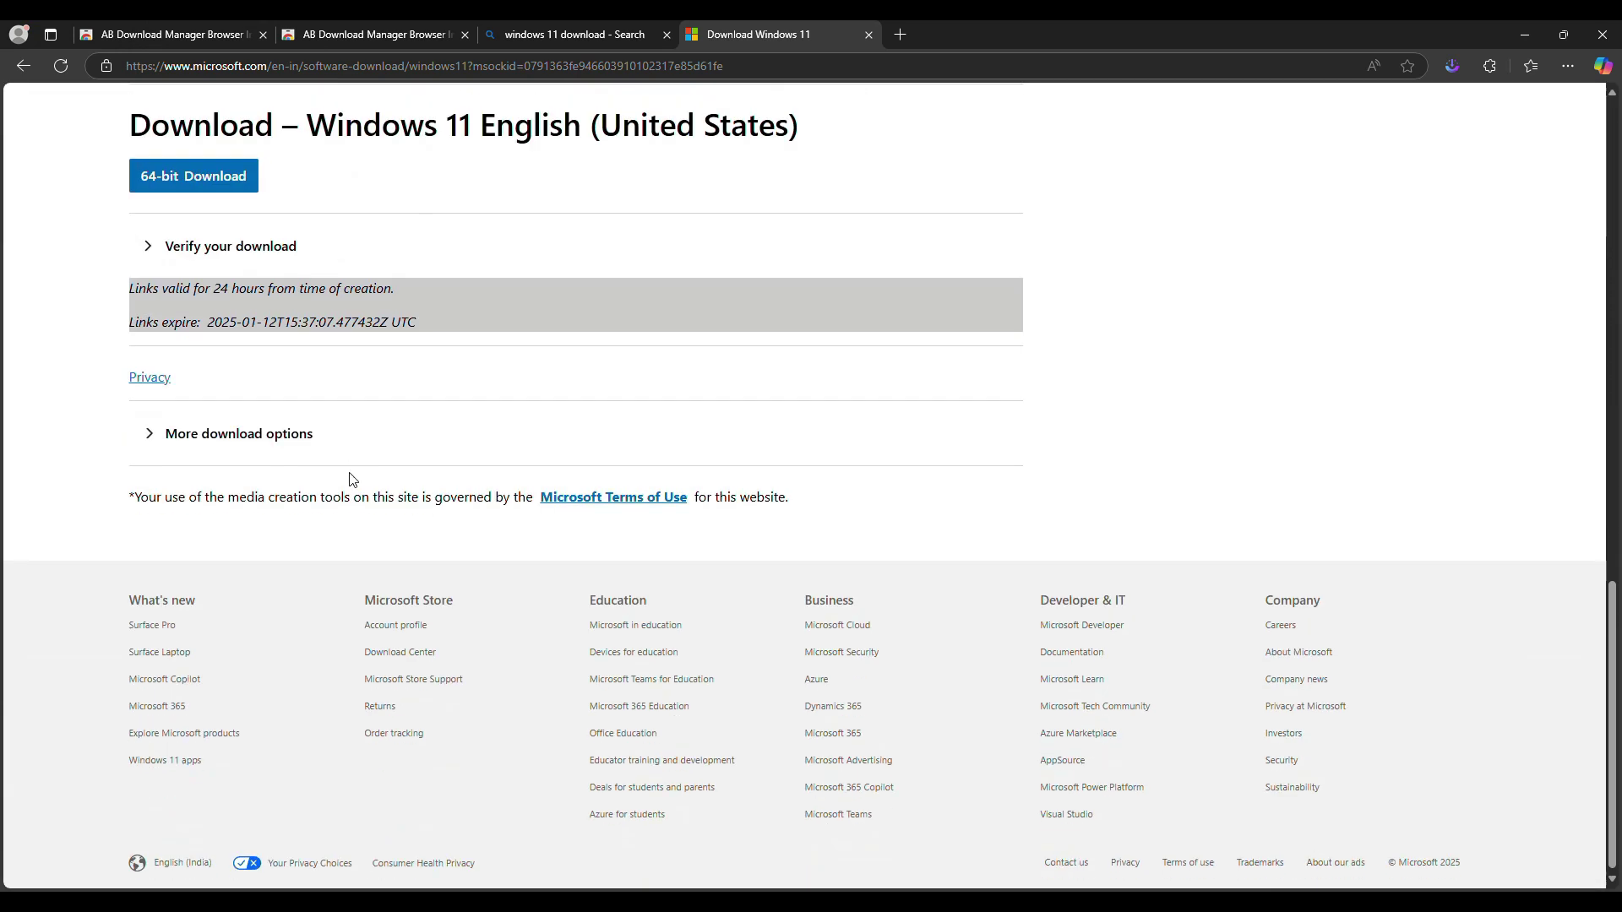
scroll(348, 475, "up", 3)
left_click(224, 521)
Step: Send the 64-bit ISO link to AB Download Manager with the 'Download with AB DM' option
right_click(208, 521)
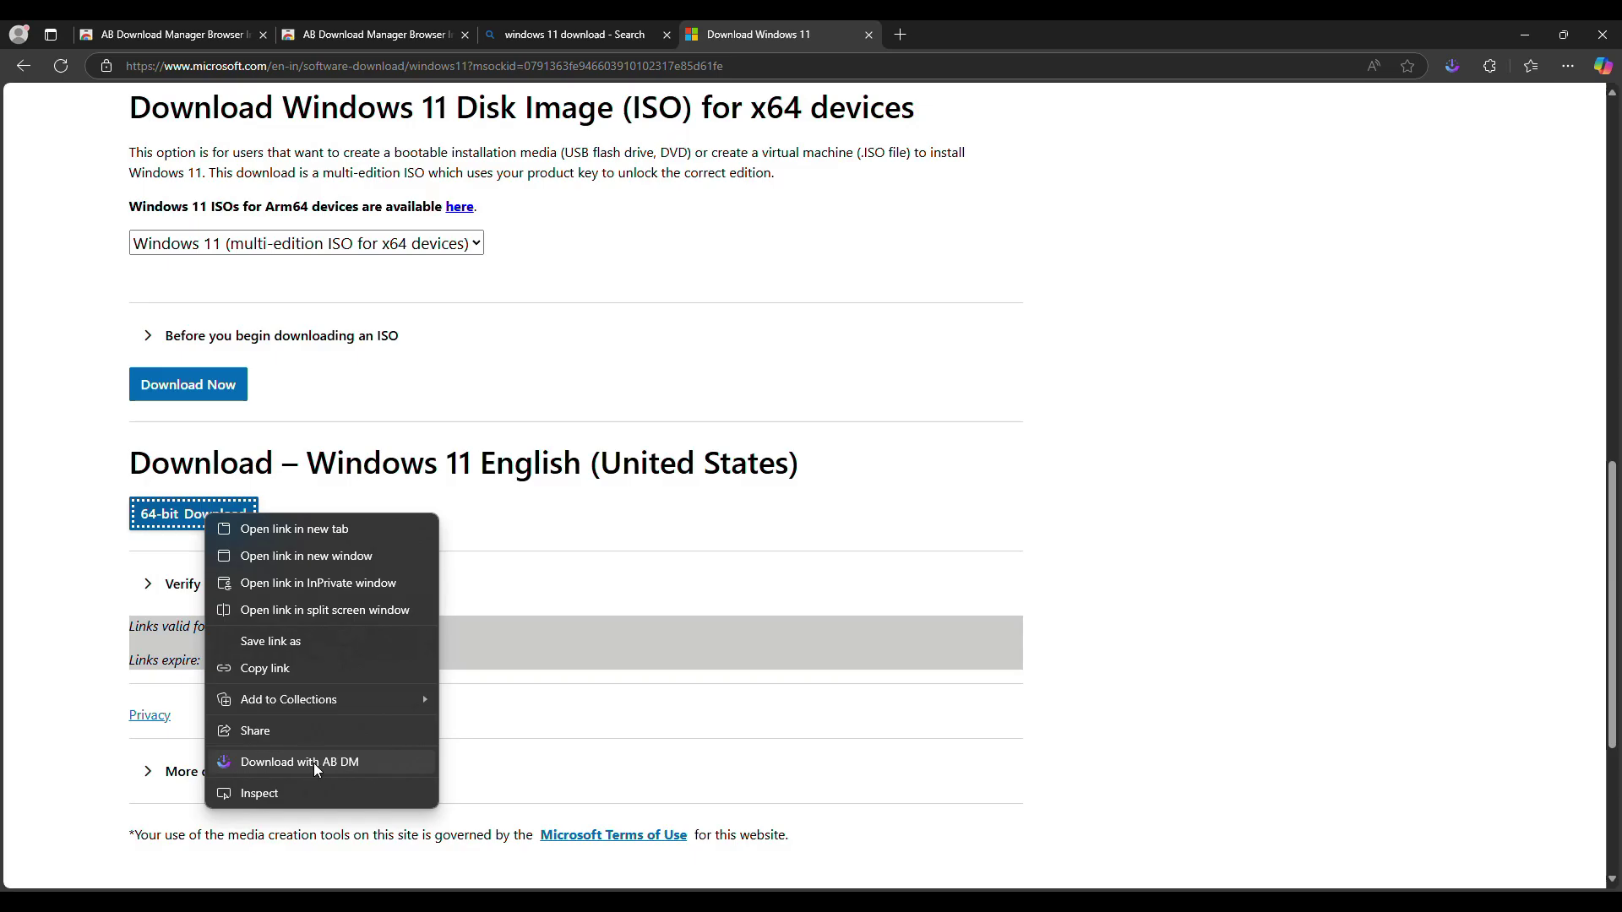
left_click(315, 764)
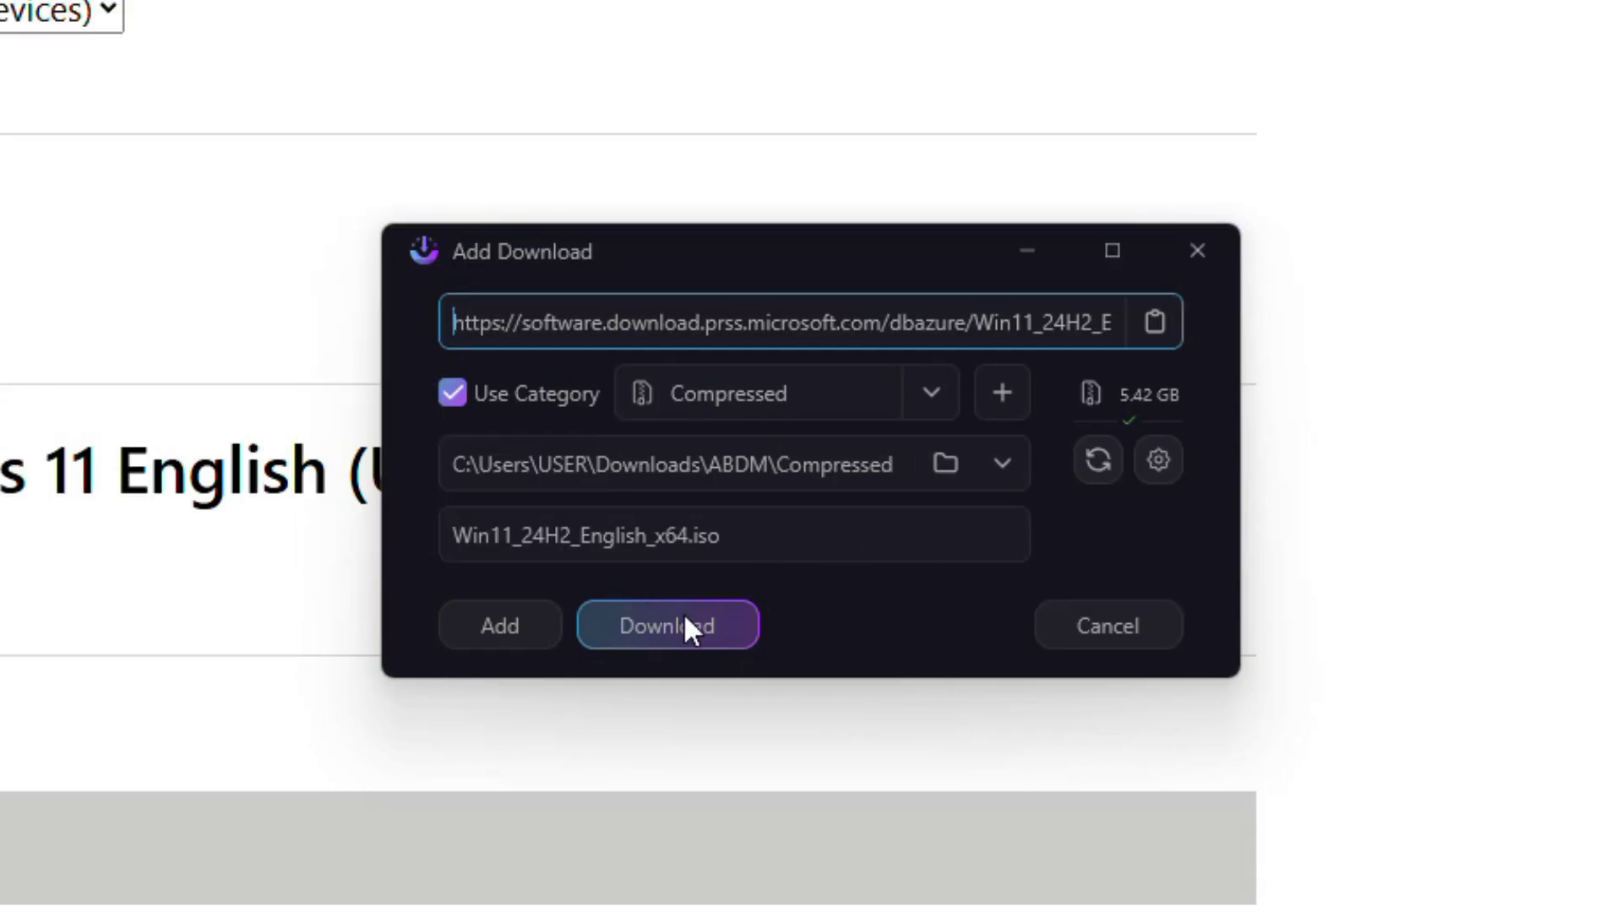
Step: Start downloading Win11_24H2_English_x64.iso, pause it, then resume it
left_click(673, 573)
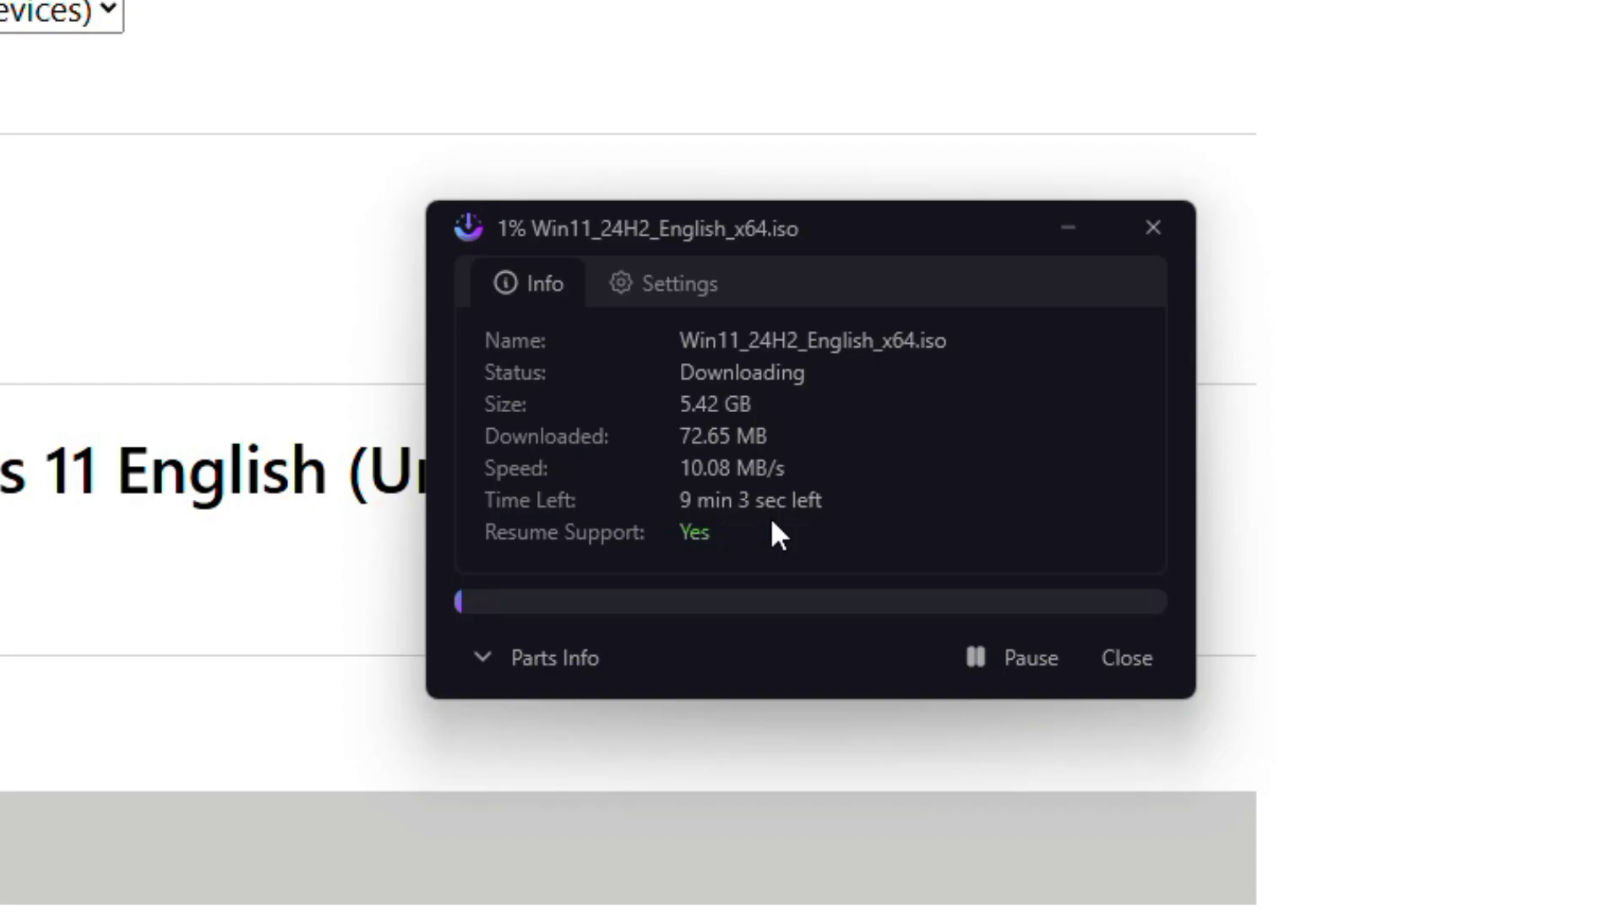
left_click(971, 656)
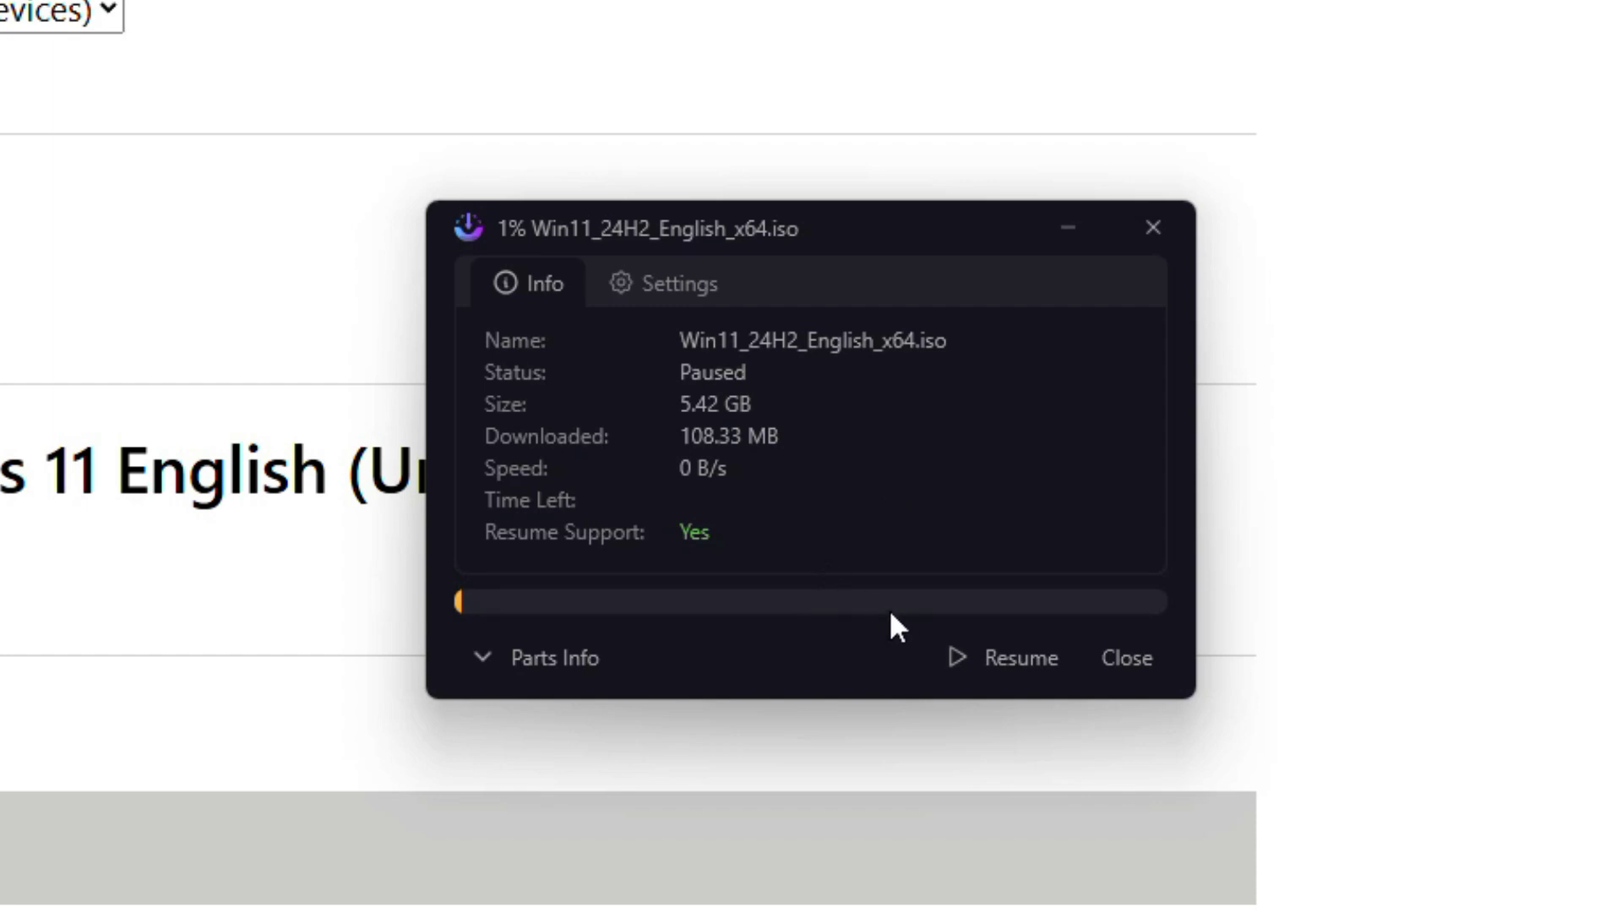
left_click(997, 657)
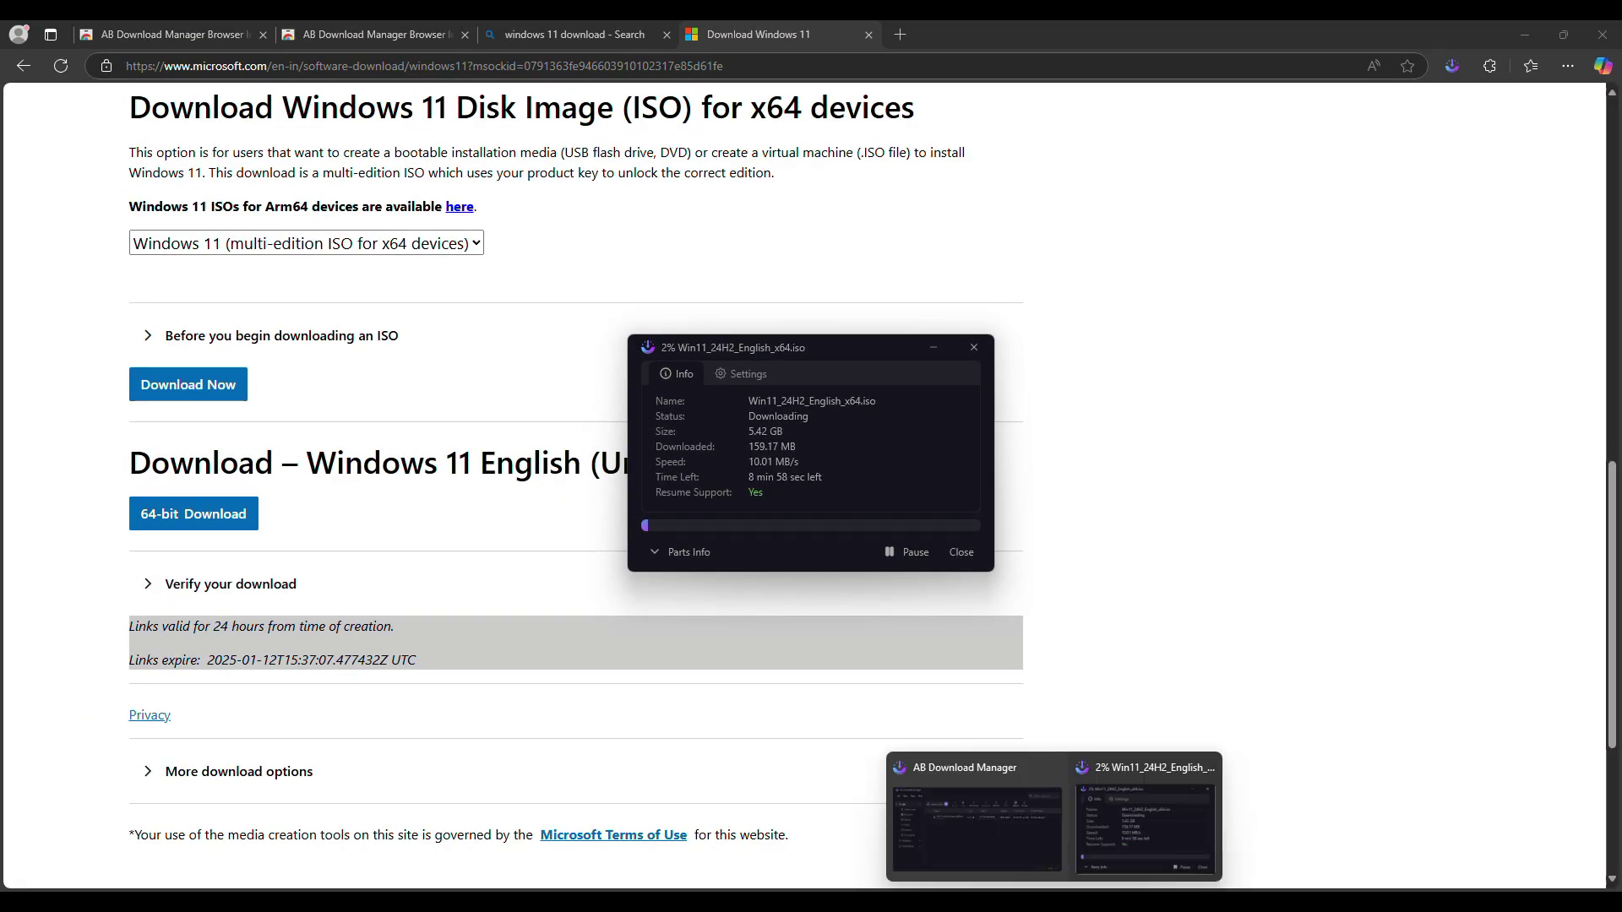
Step: Minimize Edge, arrange the download windows, then close the details window and minimize the app
left_click(996, 819)
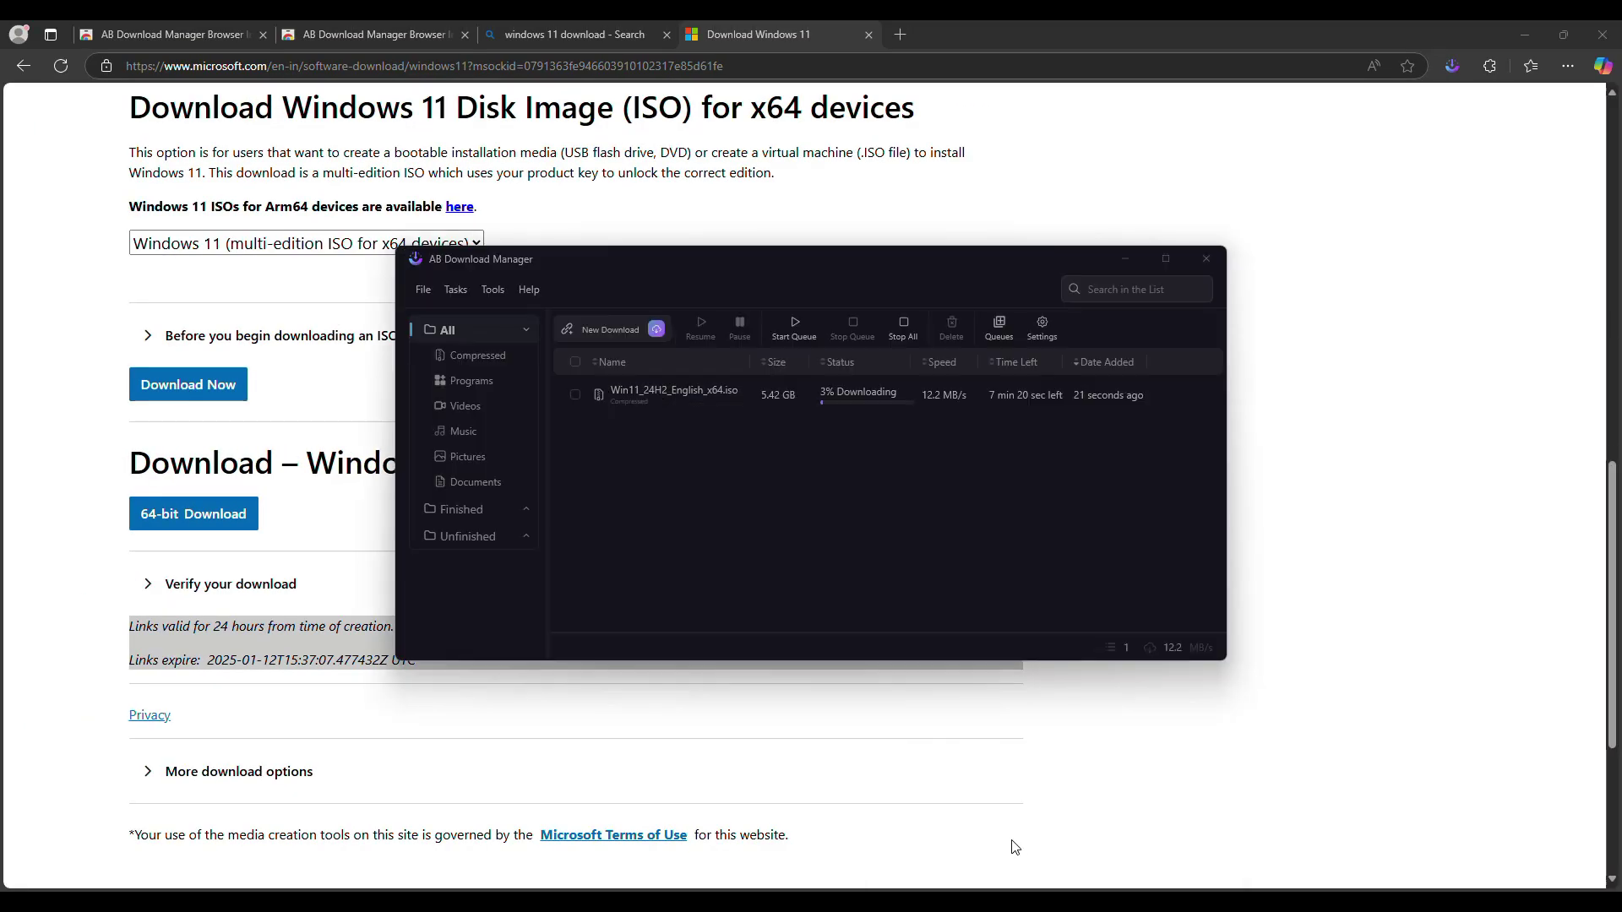
left_click(1524, 34)
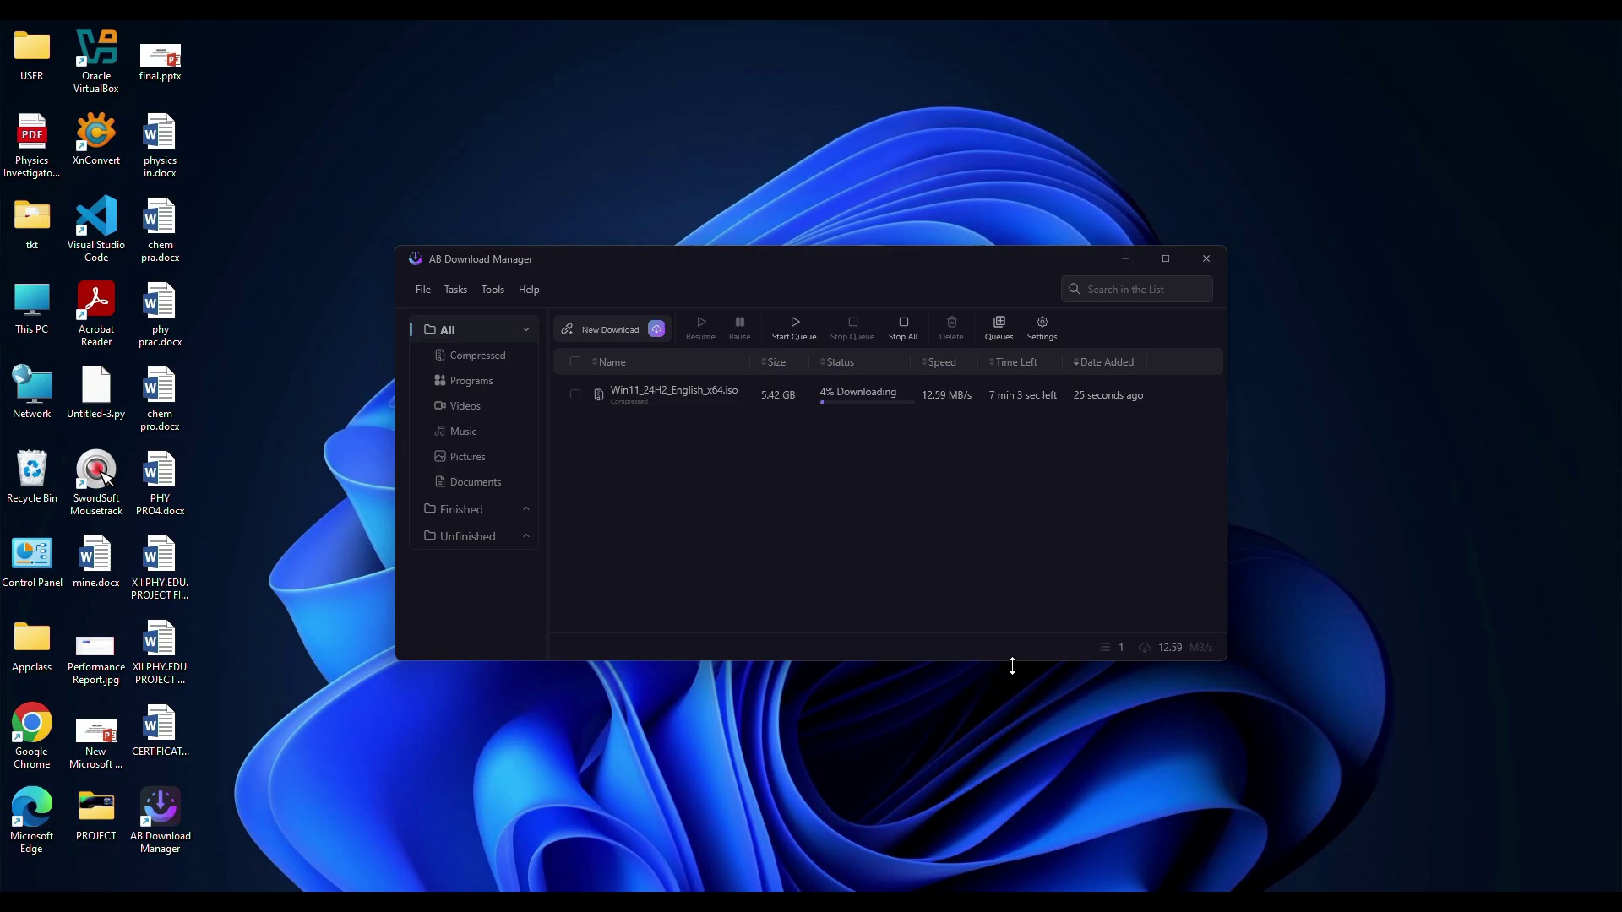
left_click(1131, 856)
left_click_drag(859, 348, 1336, 333)
left_click_drag(826, 270, 632, 244)
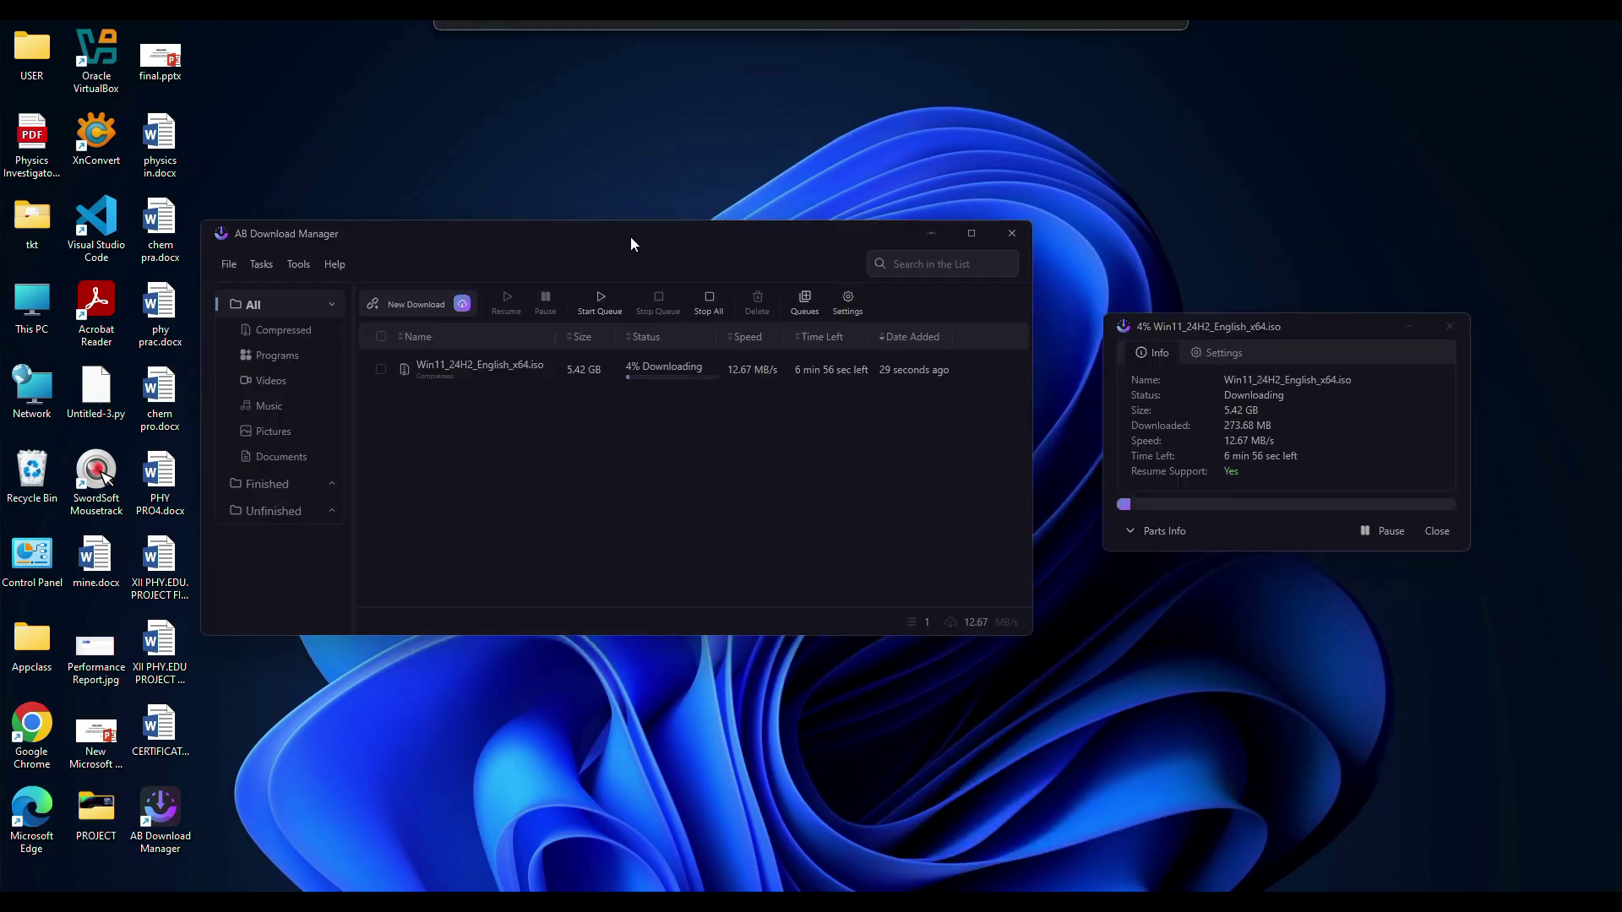
left_click_drag(1316, 328, 1194, 316)
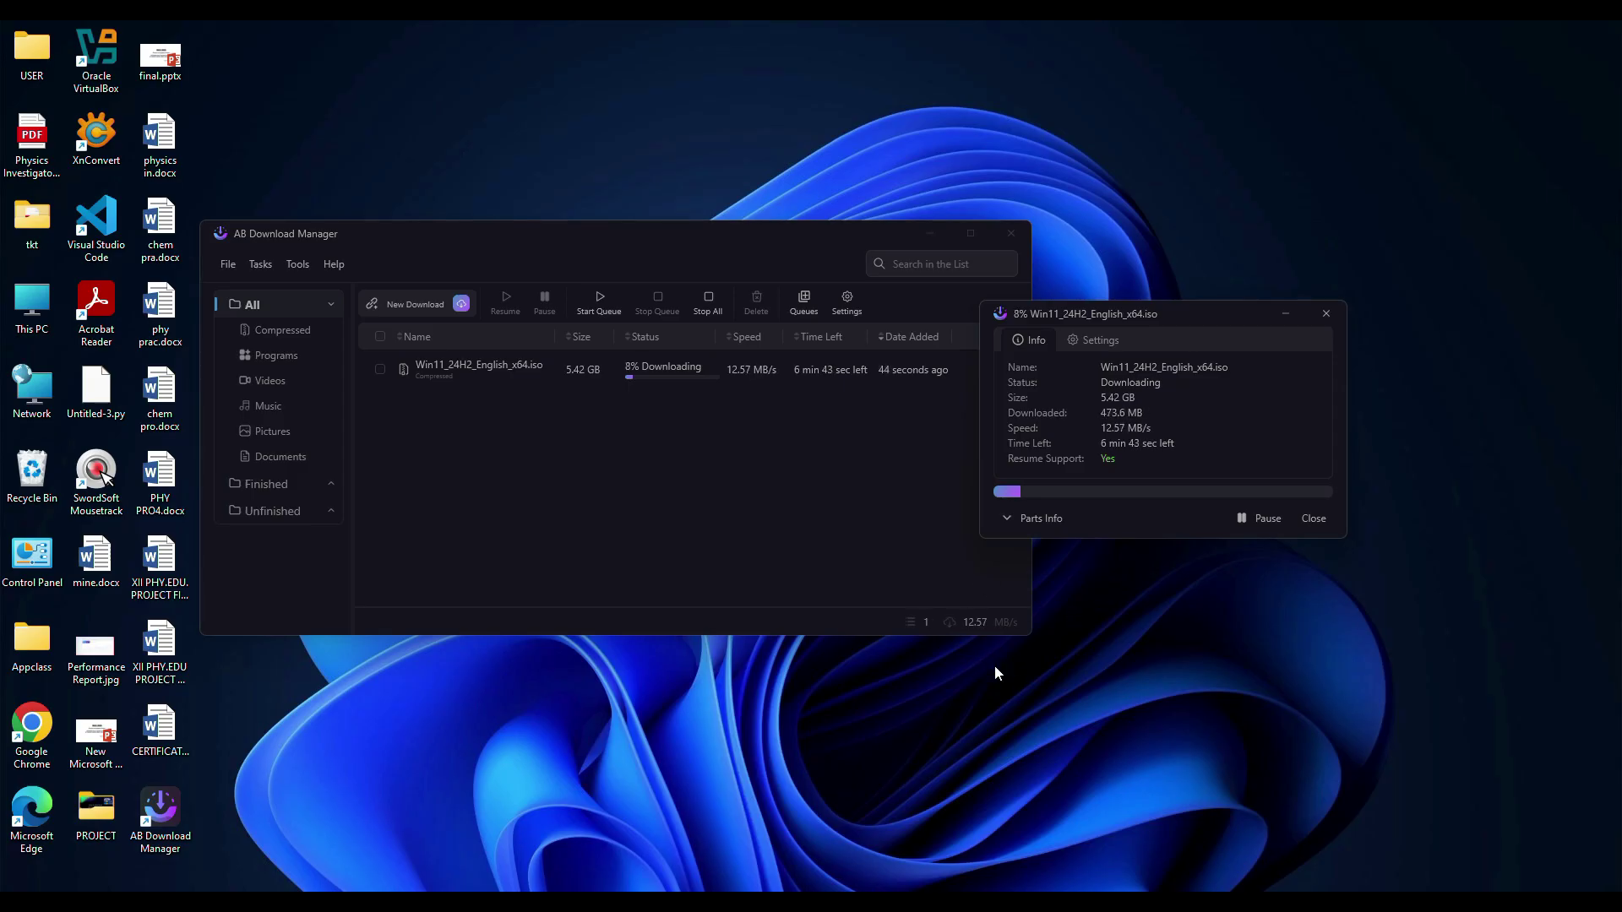
left_click(1285, 313)
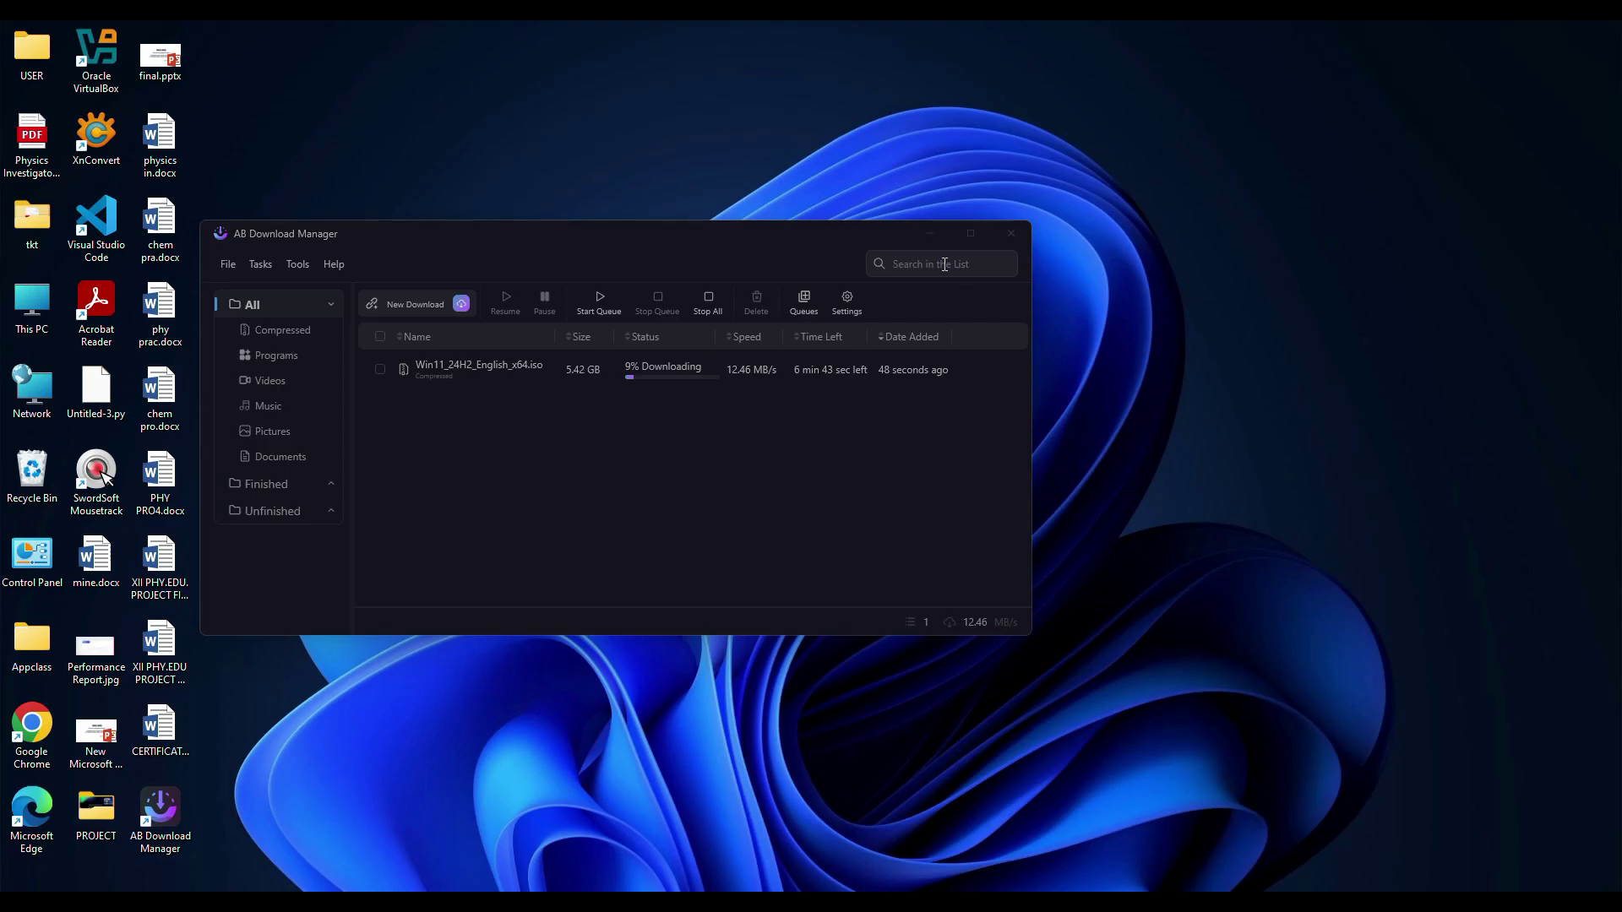
left_click(929, 233)
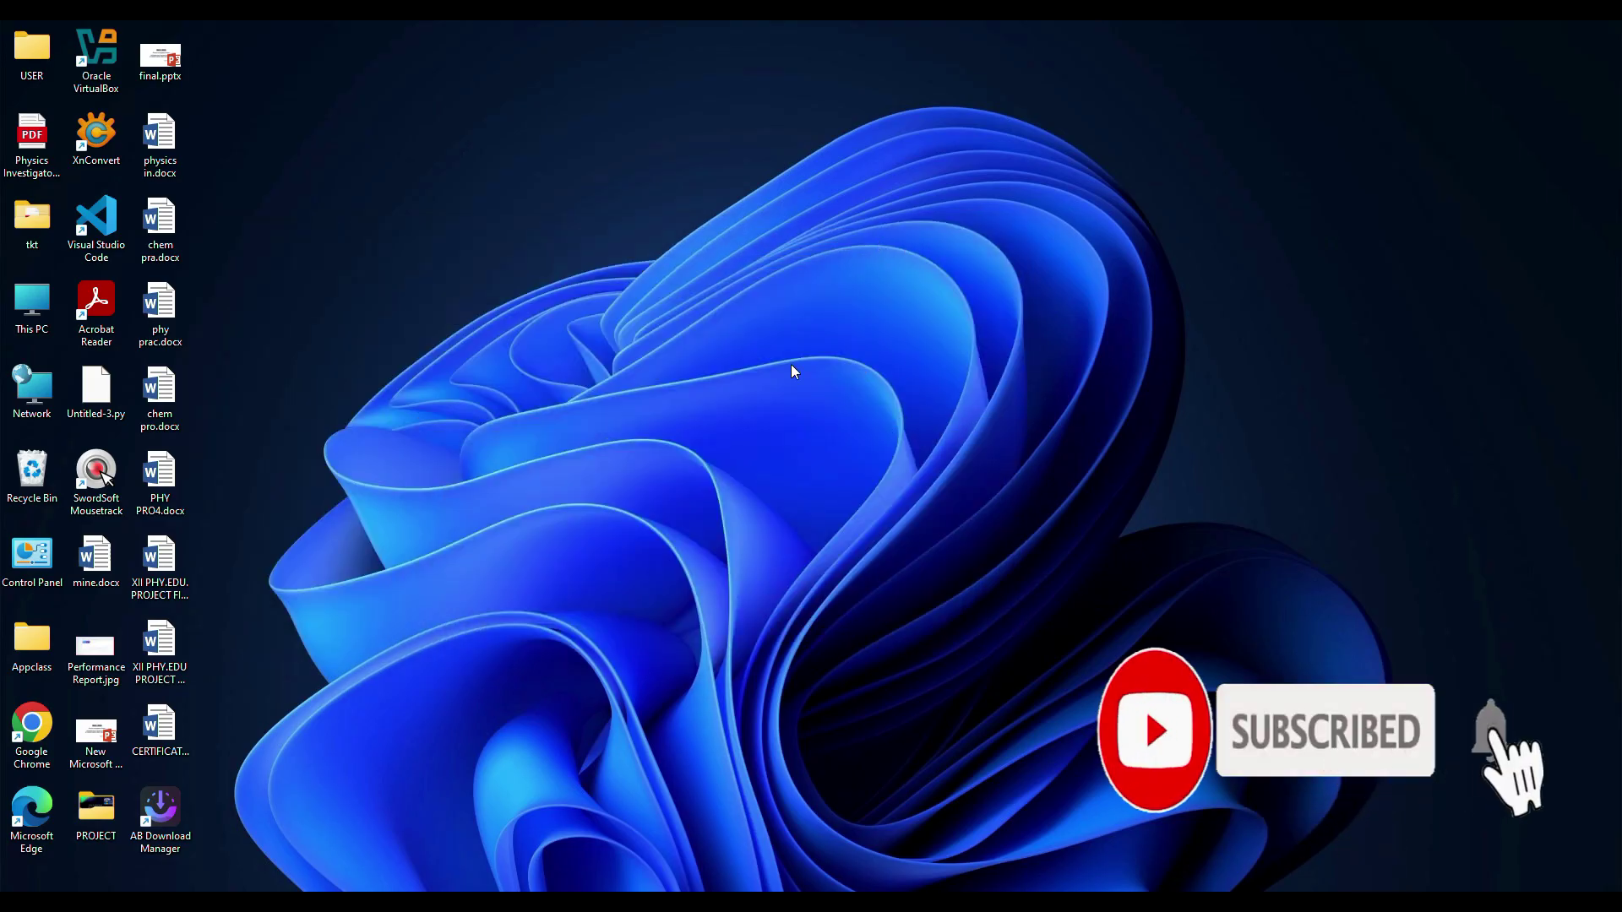